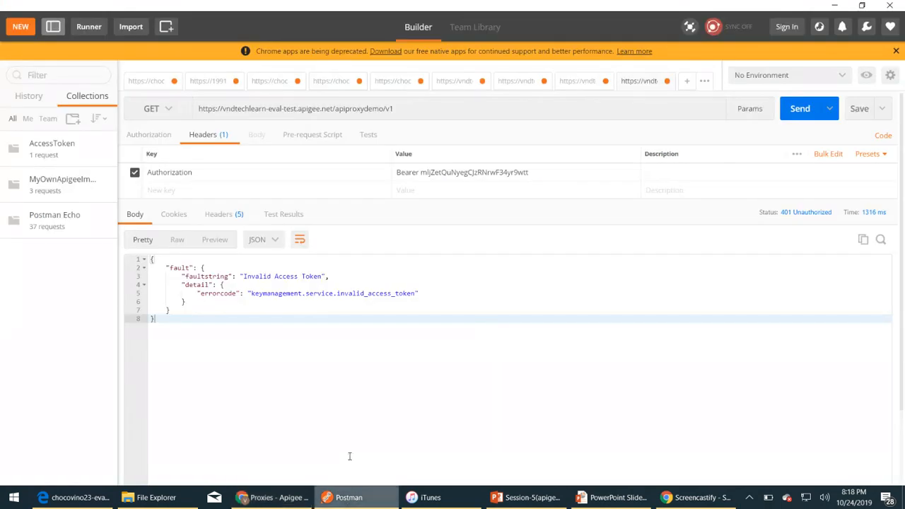
# - Request a new access token with the client_credentials POST request and copy the access_token value from the response
pyautogui.click(504, 85)
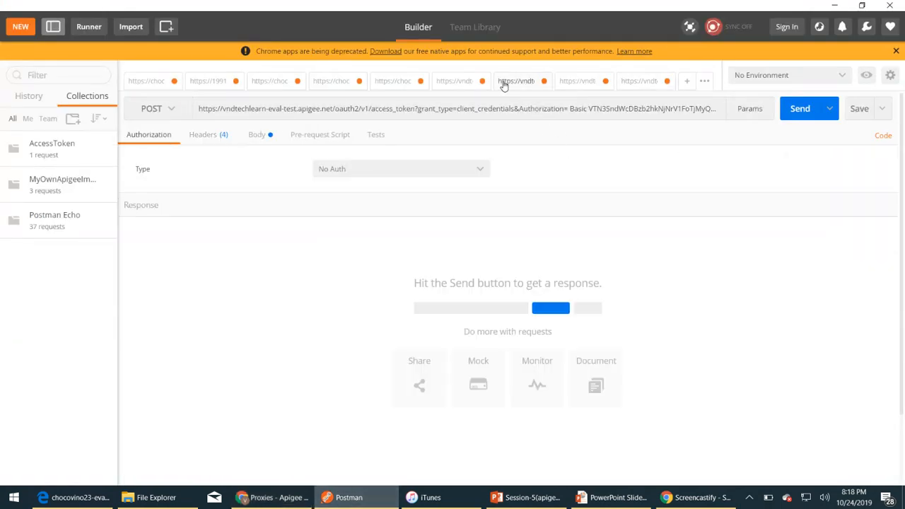
pyautogui.click(582, 83)
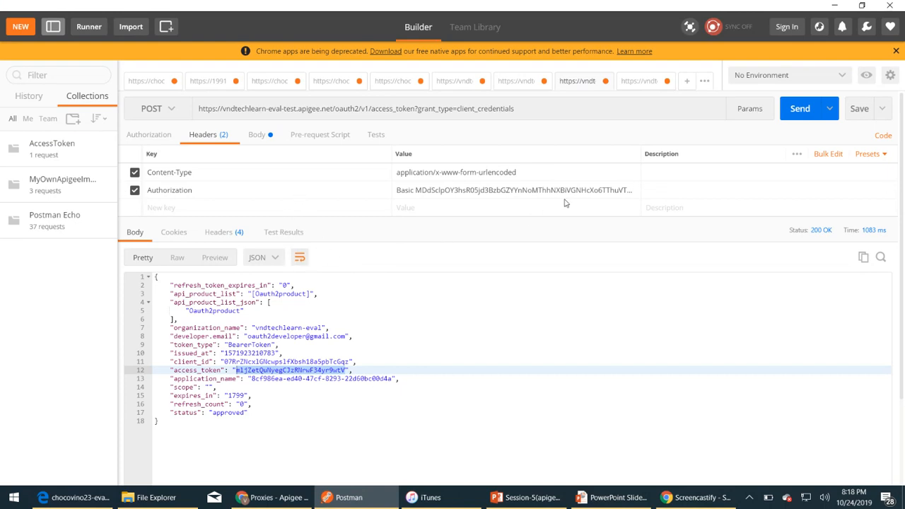
pyautogui.click(799, 110)
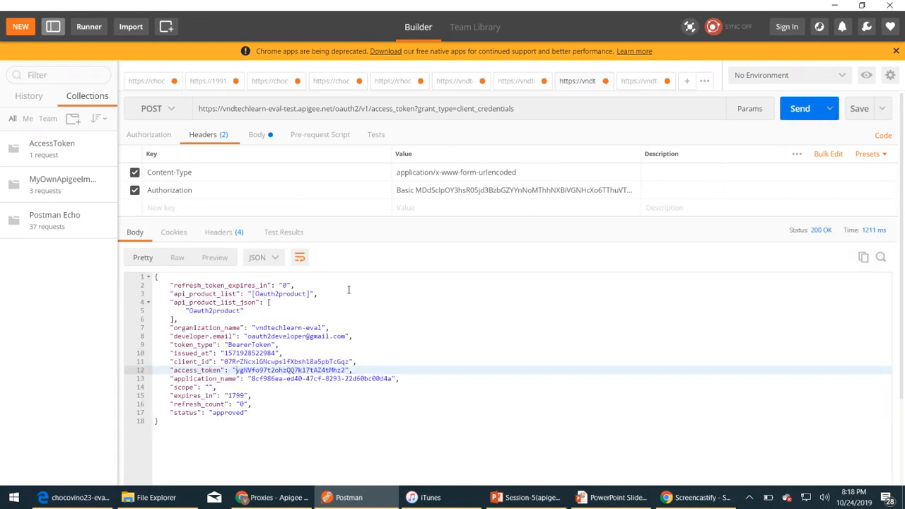
pyautogui.doubleClick(275, 369)
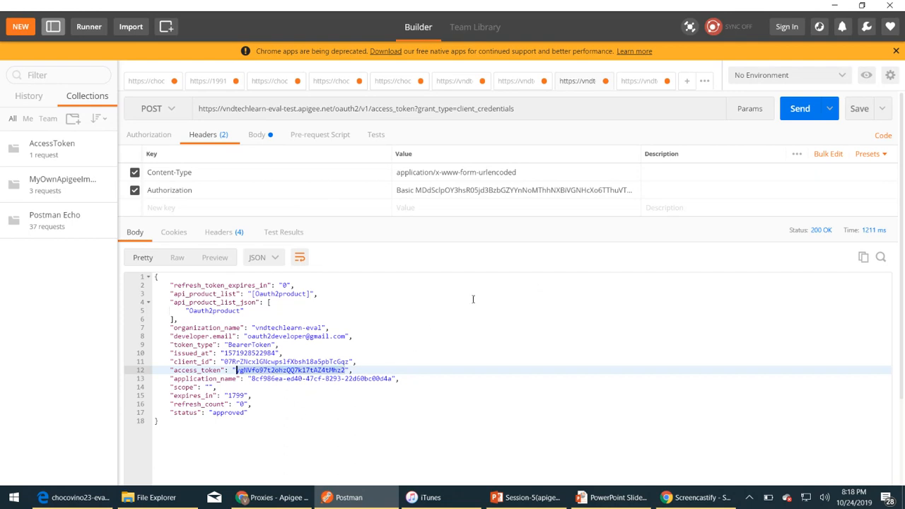
# - Replace the bearer token in the apiproxydemo GET request's Authorization header with the copied access token, and send the request
pyautogui.click(639, 82)
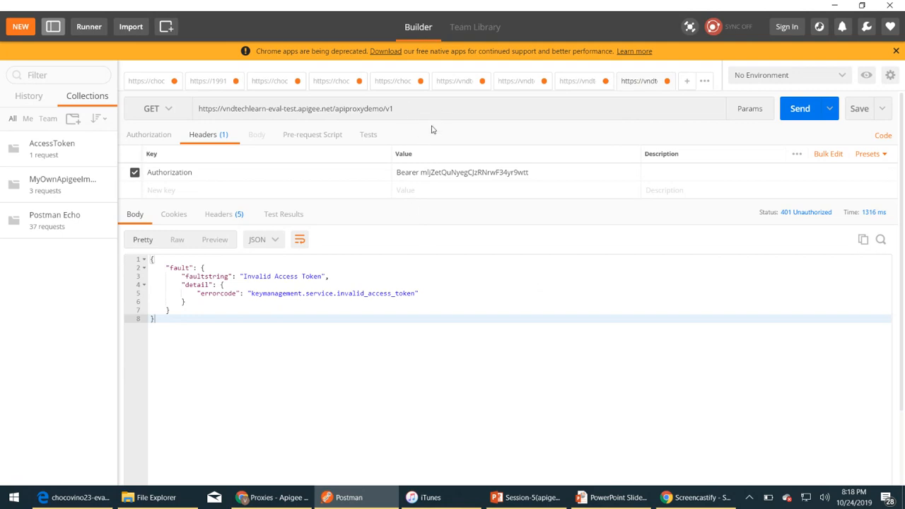
pyautogui.doubleClick(433, 175)
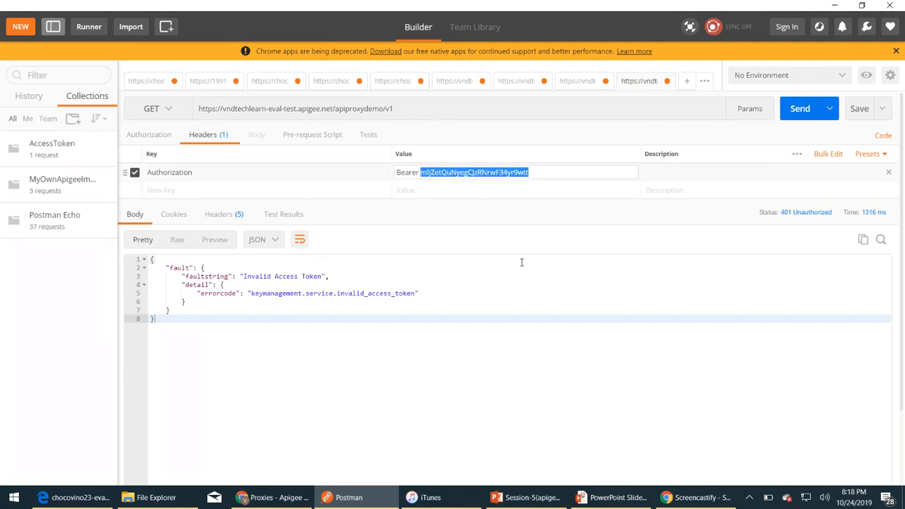
pyautogui.hotkey('ctrl', 'v')
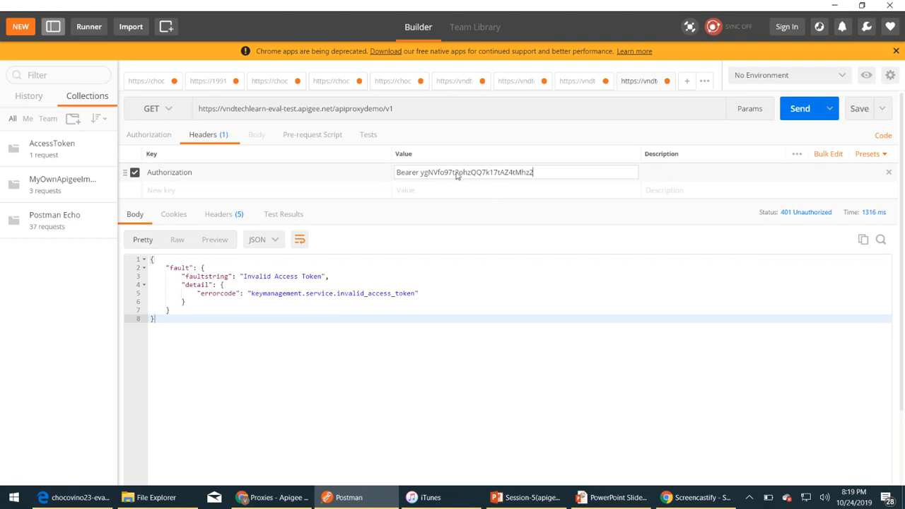
pyautogui.click(801, 109)
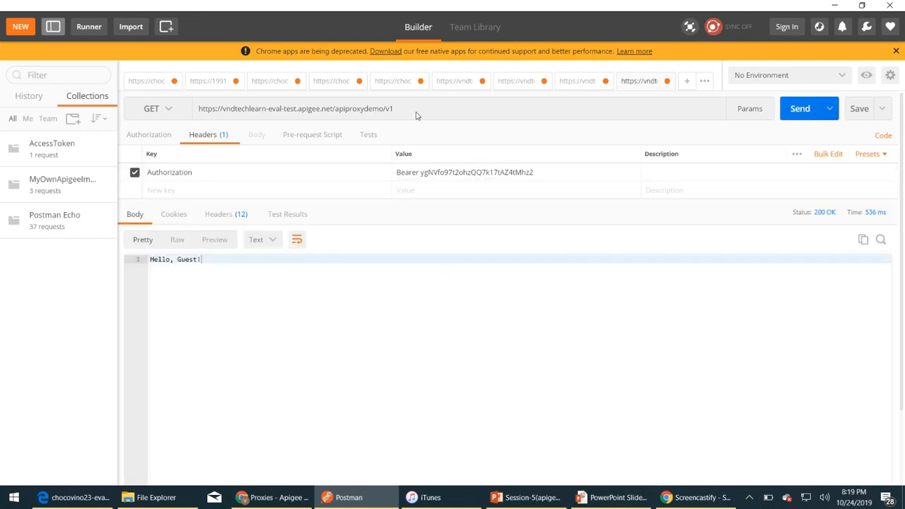
pyautogui.moveTo(202, 260); pyautogui.dragTo(151, 260)
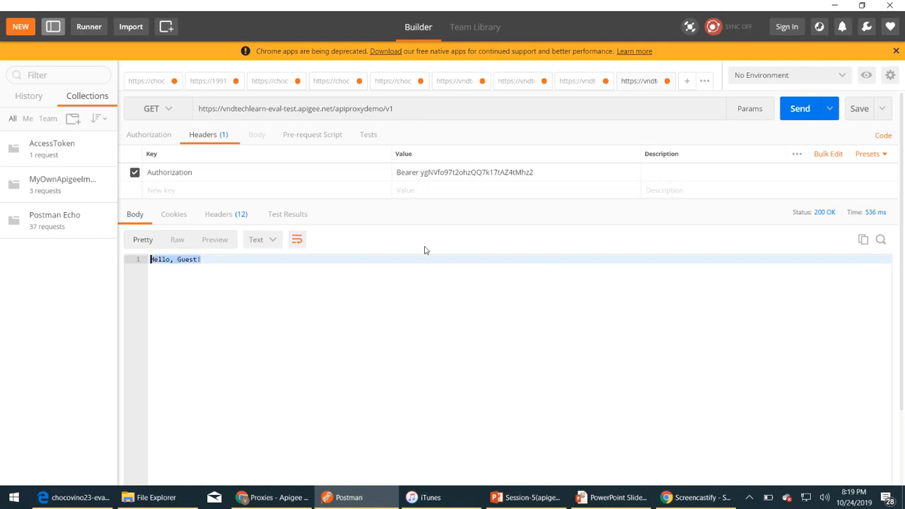
# - Alter the last characters of the bearer token in the Authorization header, resend the GET request and examine the response body
pyautogui.click(560, 178)
pyautogui.press('BackSpace')
pyautogui.press('BackSpace')
pyautogui.write('y')
pyautogui.click(799, 109)
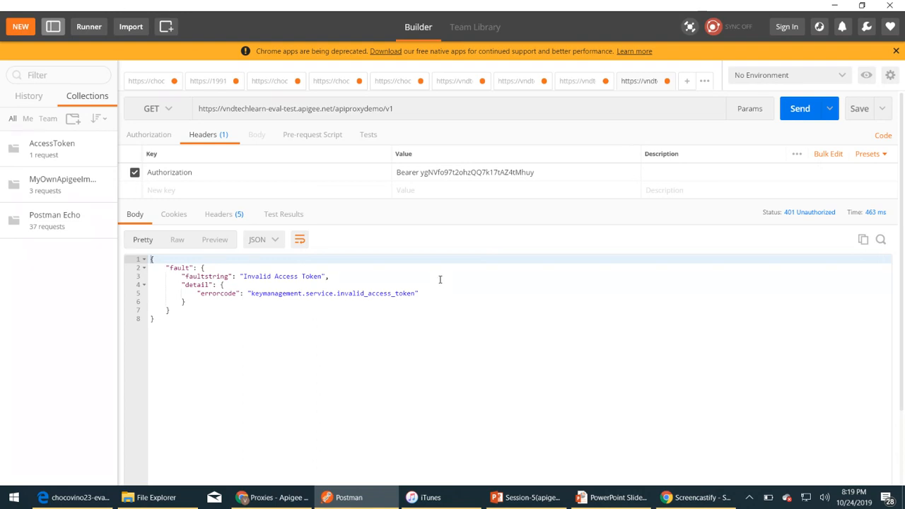
pyautogui.moveTo(168, 325); pyautogui.dragTo(149, 260)
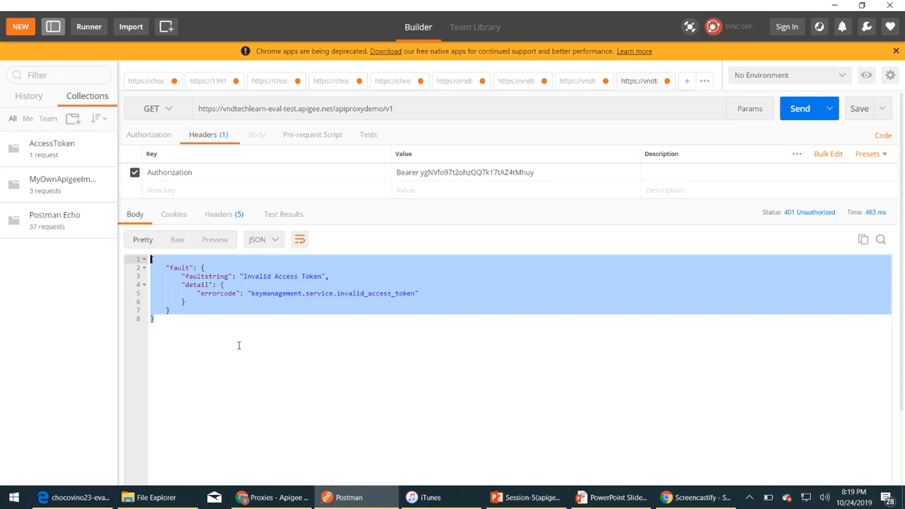
pyautogui.click(245, 276)
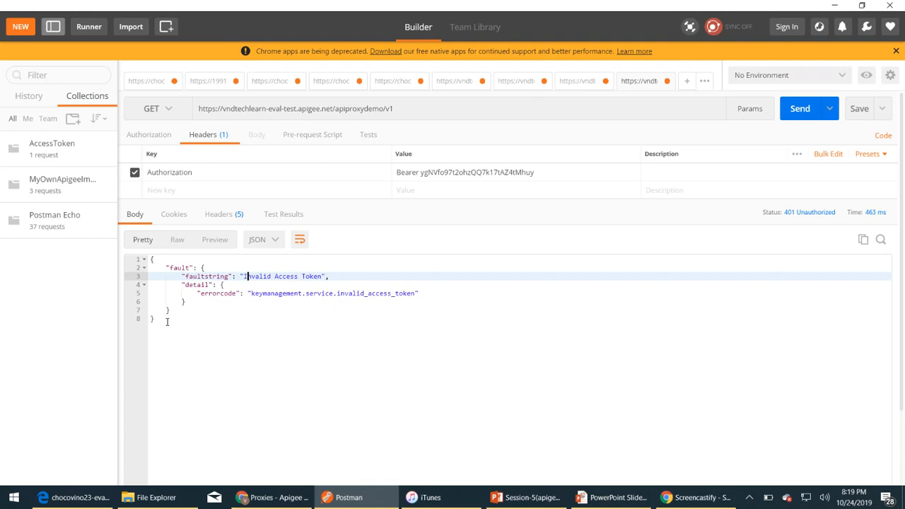
# - Switch to Apigee in Chrome, open Apiproxydemo for development and examine the OAuth-v2-VerifyAccessToken step in the default proxy endpoint's PreFlow
pyautogui.hotkey('alt', 'Tab')
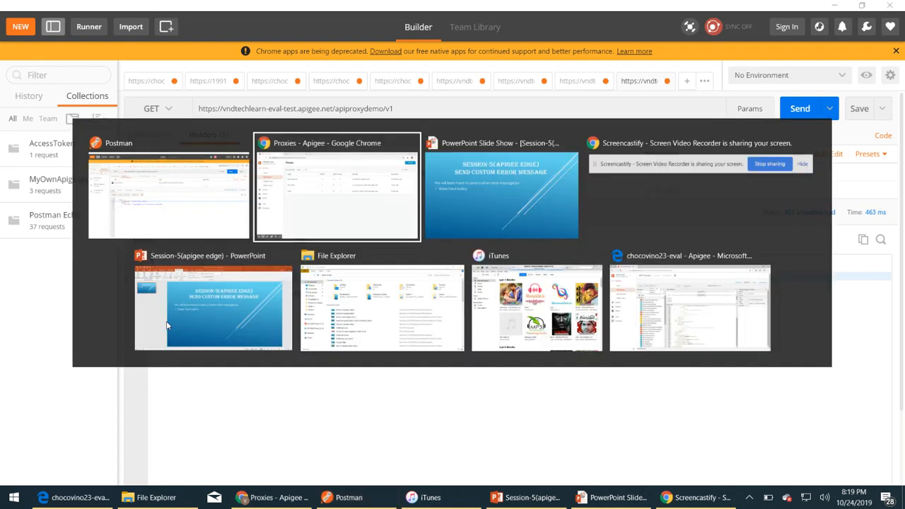
pyautogui.click(240, 152)
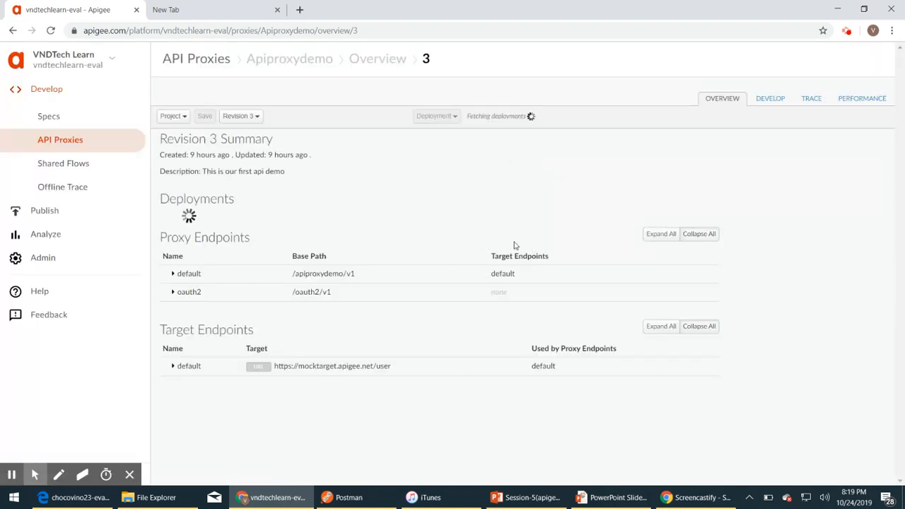
pyautogui.click(769, 98)
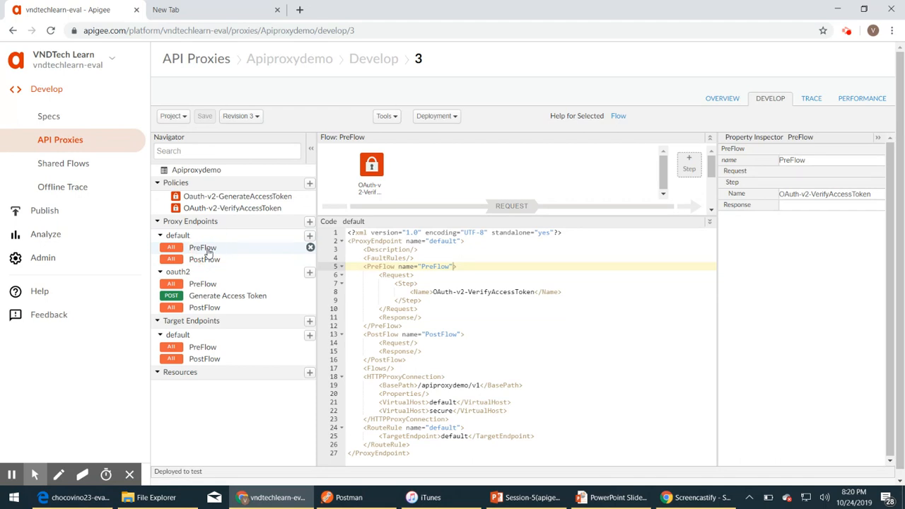
pyautogui.click(207, 251)
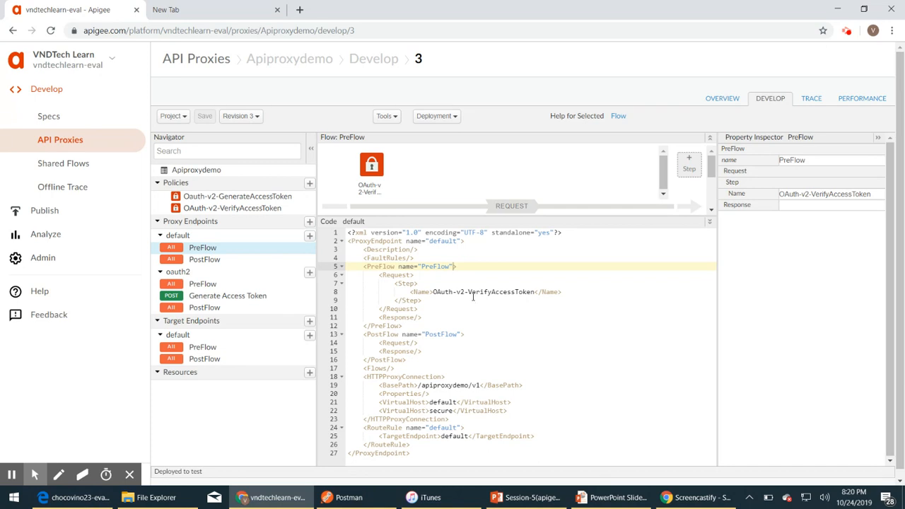
pyautogui.moveTo(393, 283); pyautogui.dragTo(435, 300)
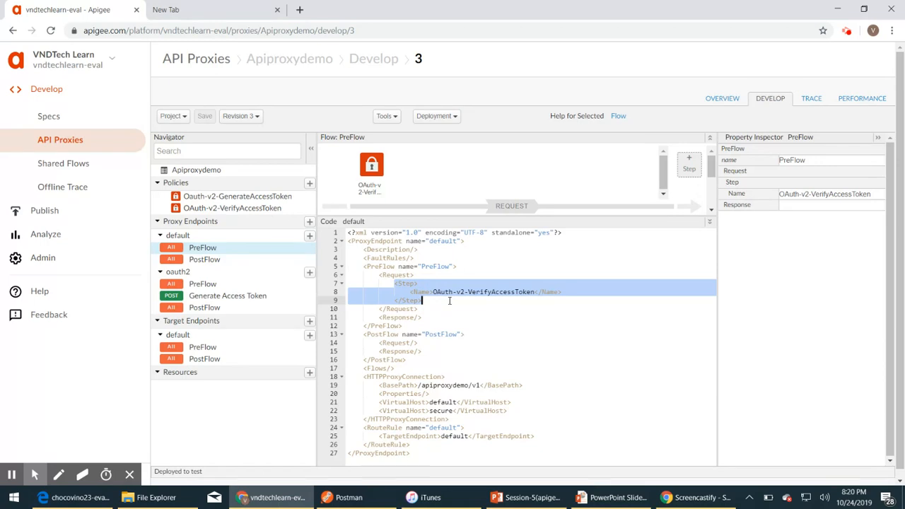
pyautogui.click(472, 293)
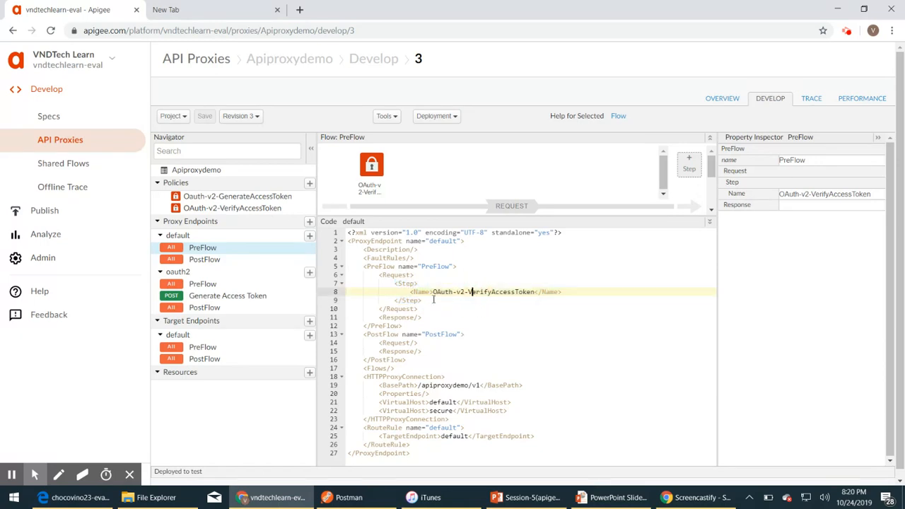
pyautogui.click(424, 301)
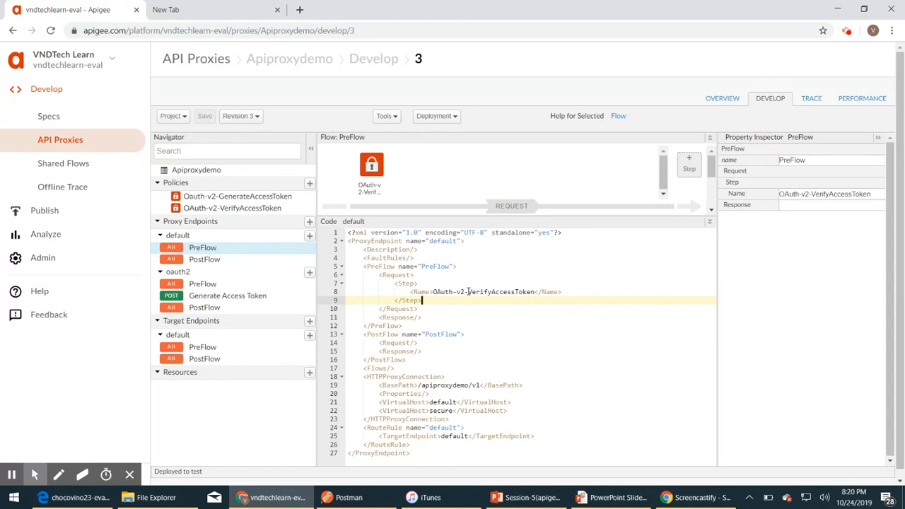
# - Start a trace session for Apiproxydemo revision 3 in the test environment, and resend the GET request from Postman
pyautogui.click(814, 99)
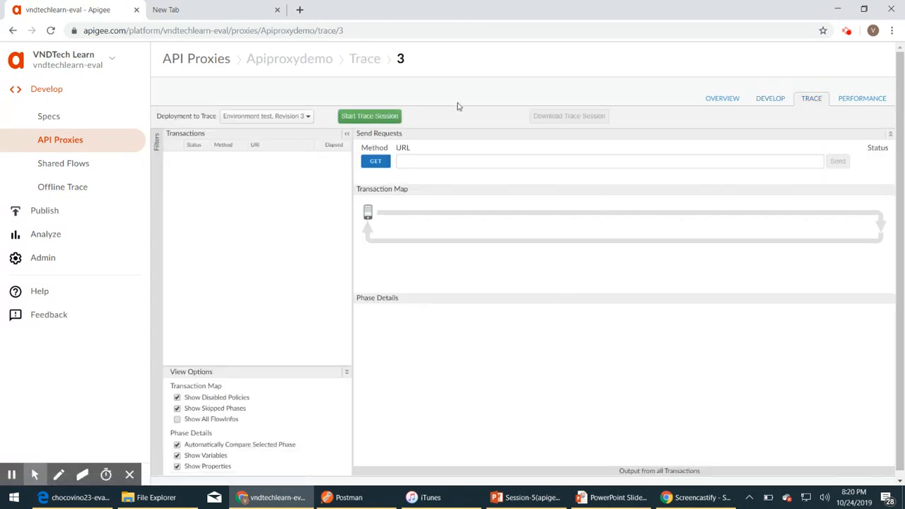
pyautogui.click(353, 117)
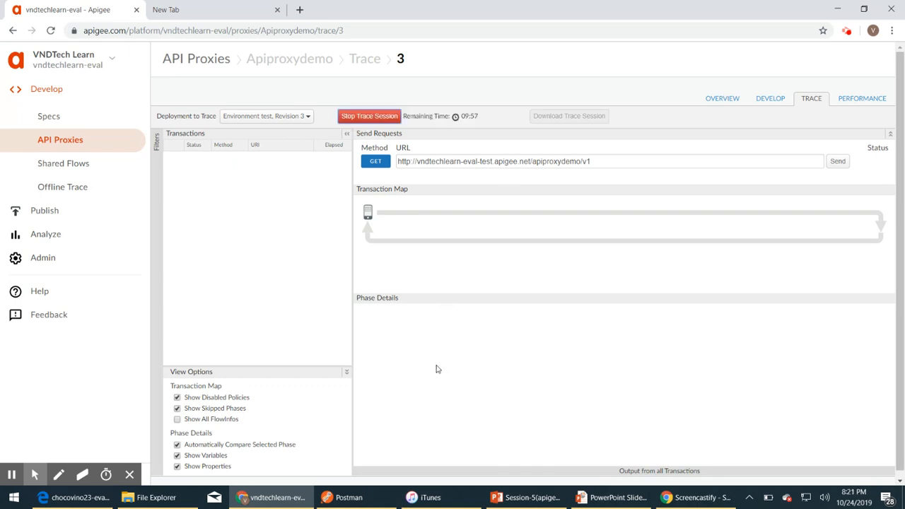
pyautogui.click(346, 497)
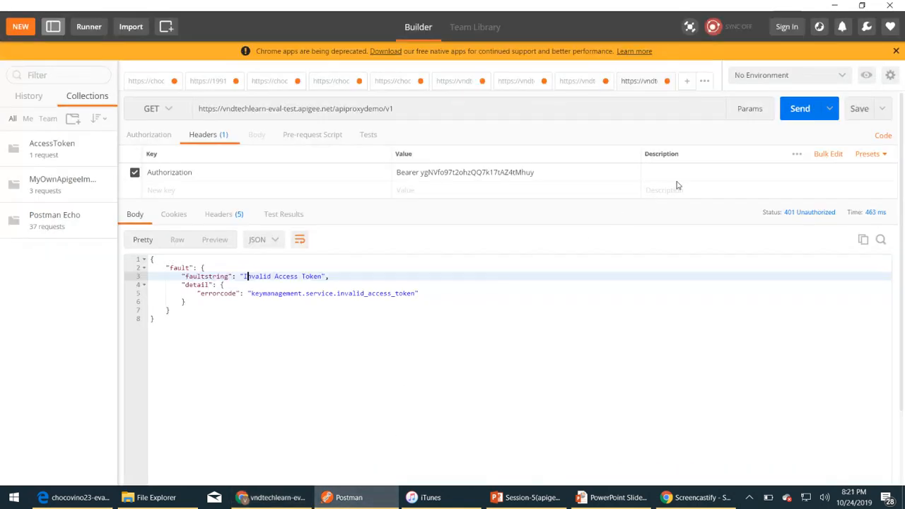
pyautogui.click(799, 108)
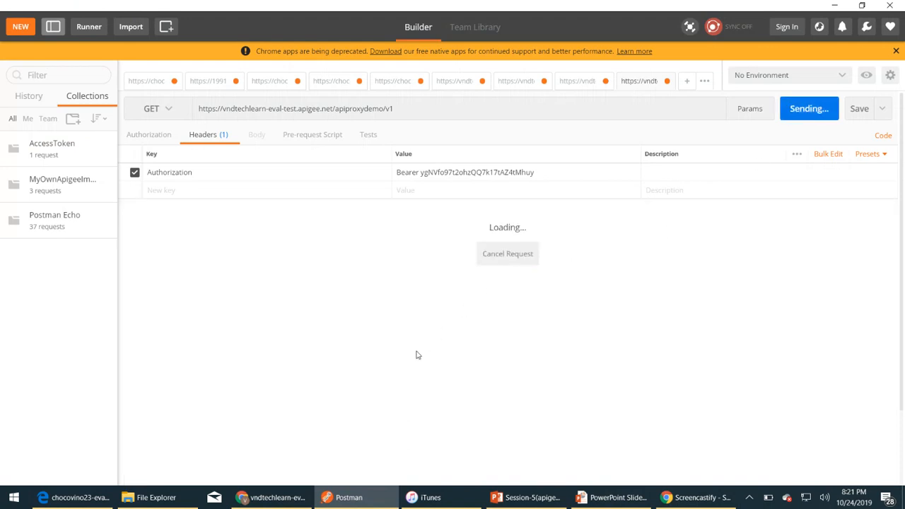
# - Return to the Apigee trace and inspect the OAuth-v2-VerifyAccessToken phase details down to the result property
pyautogui.hotkey('alt', 'Tab')
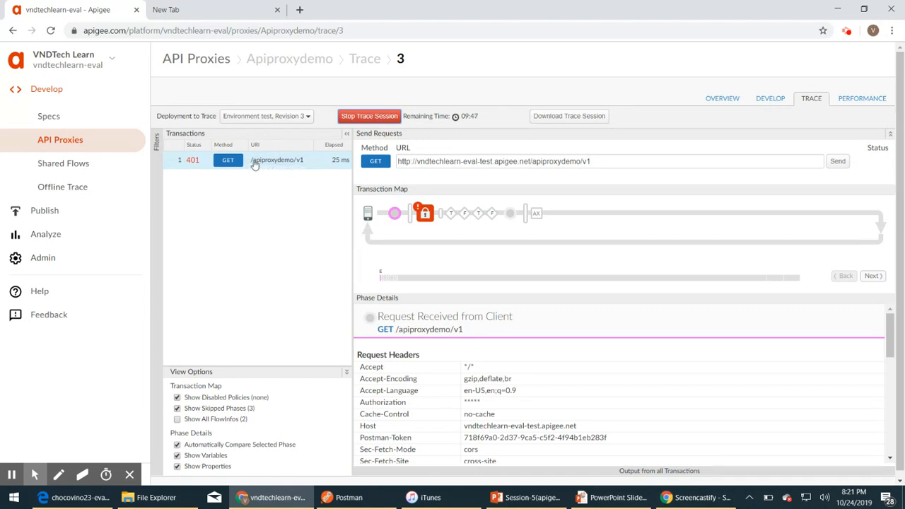
pyautogui.moveTo(425, 214)
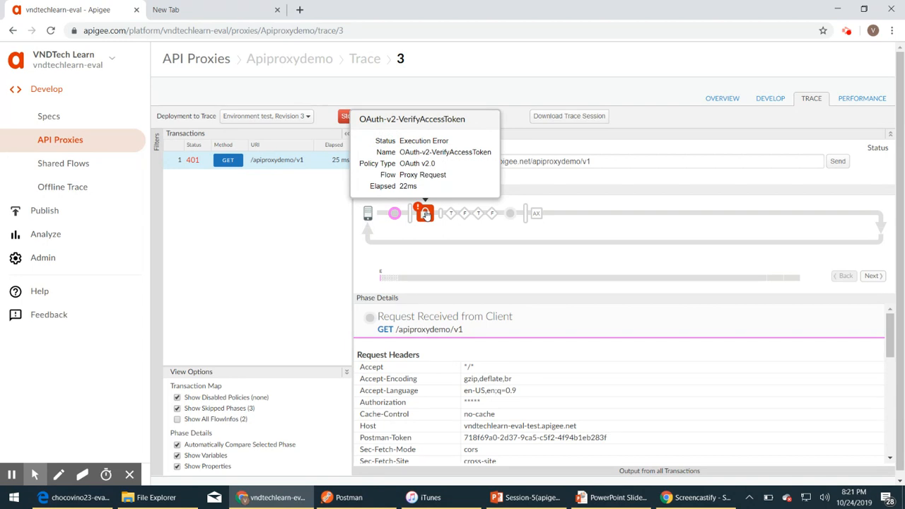
pyautogui.click(425, 214)
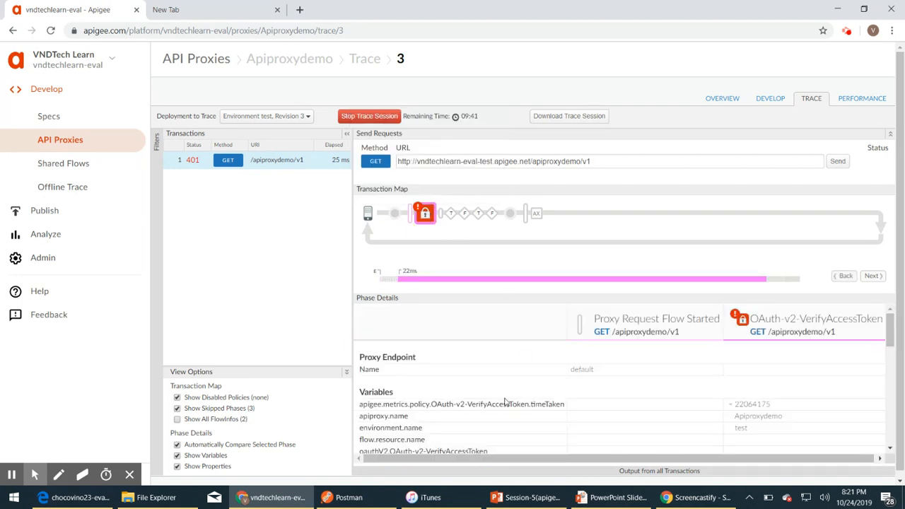
pyautogui.scroll(-5, 466, 389)
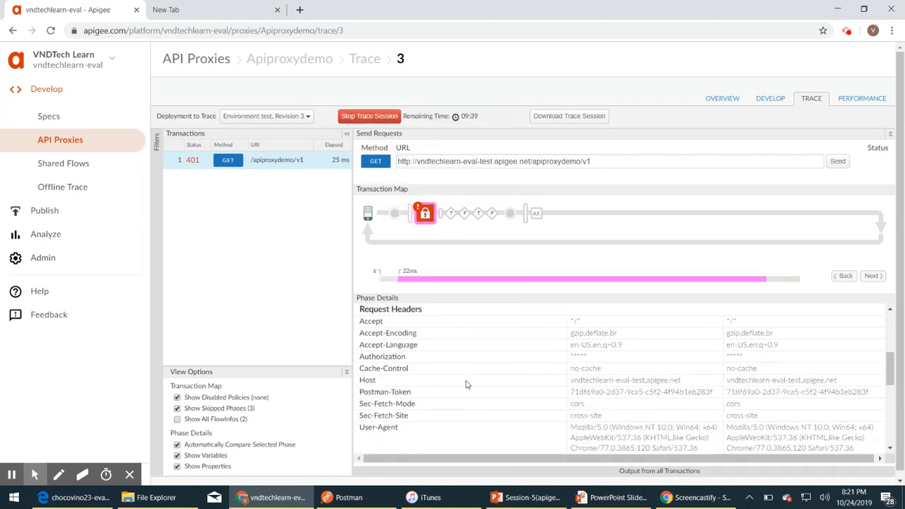
pyautogui.scroll(-10, 428, 365)
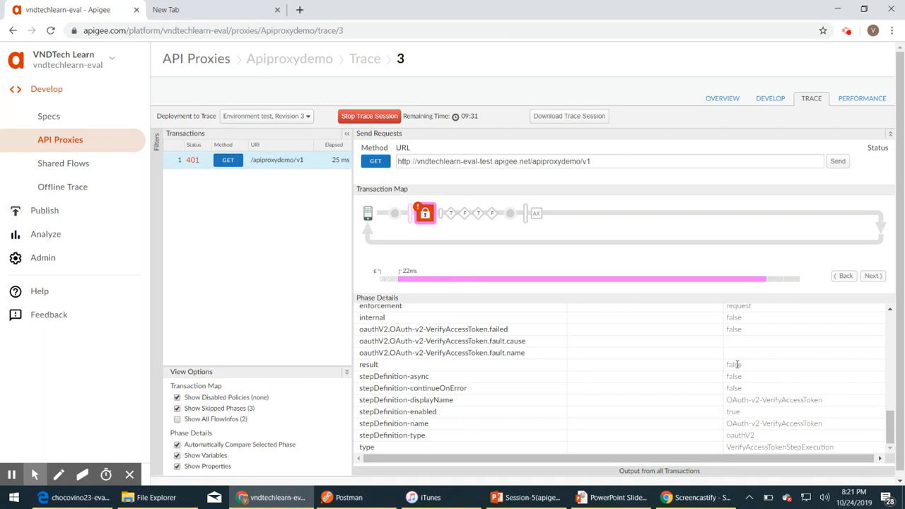
pyautogui.moveTo(424, 216)
pyautogui.click(366, 366)
pyautogui.doubleClick(366, 366)
# - Return to developing the proxy and add an empty Step element after the OAuth-v2-VerifyAccessToken step in the default PreFlow request
pyautogui.click(771, 100)
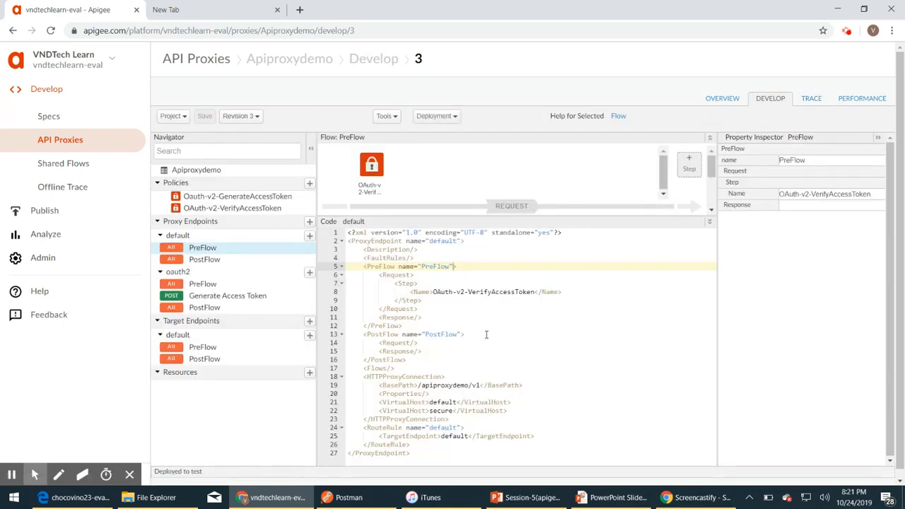
pyautogui.click(440, 303)
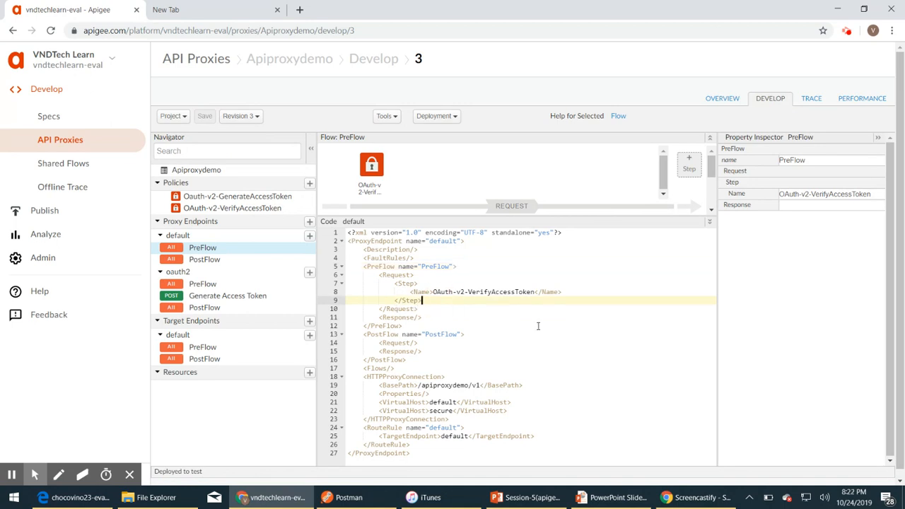
pyautogui.press('Return')
pyautogui.write('<')
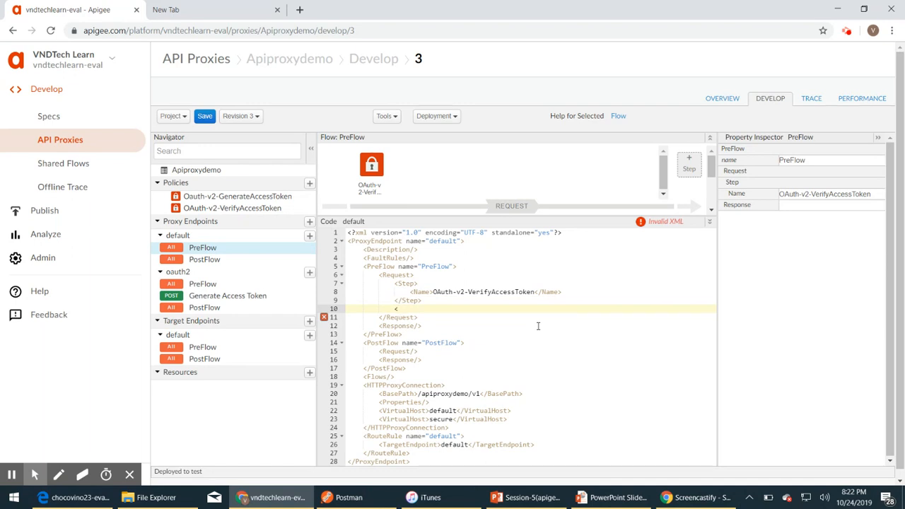
pyautogui.write('Step></Step>')
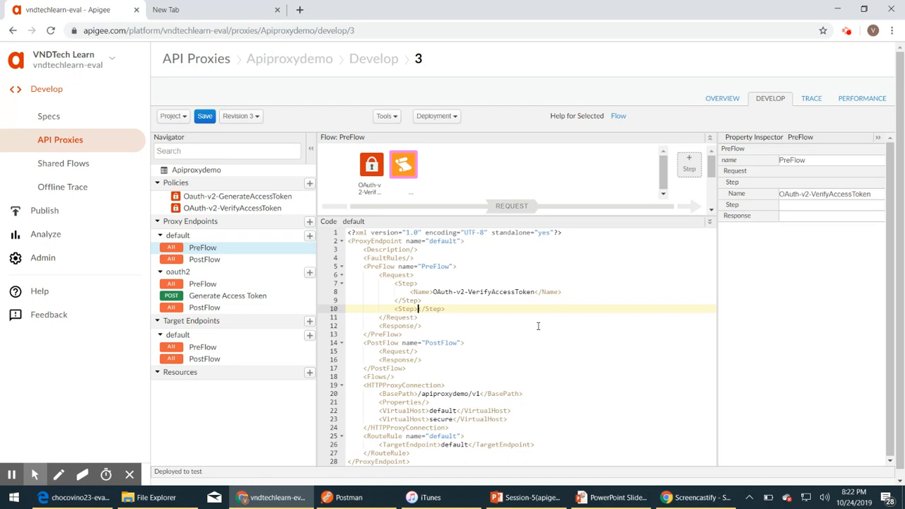
pyautogui.press('Return')
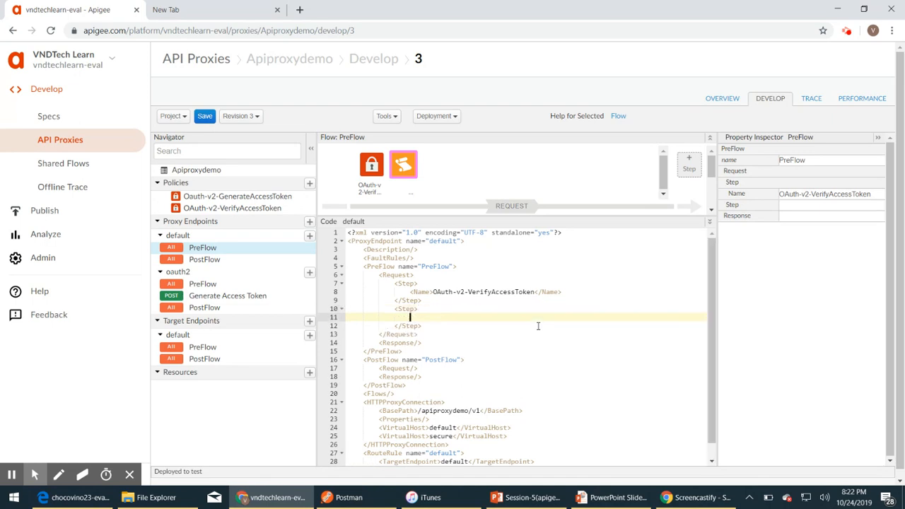
# - Give the new Step the Condition result = false OR result = "" OR result = null
pyautogui.write('<Co')
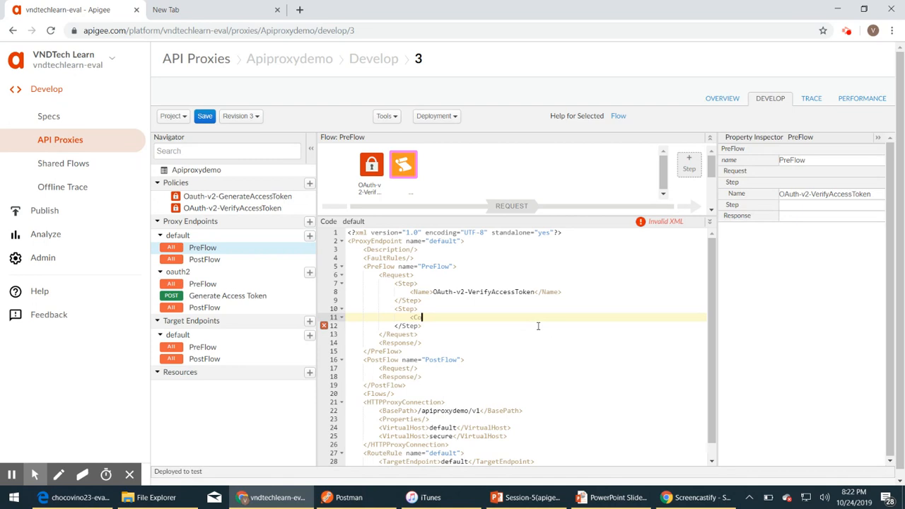
pyautogui.write('ndition> result')
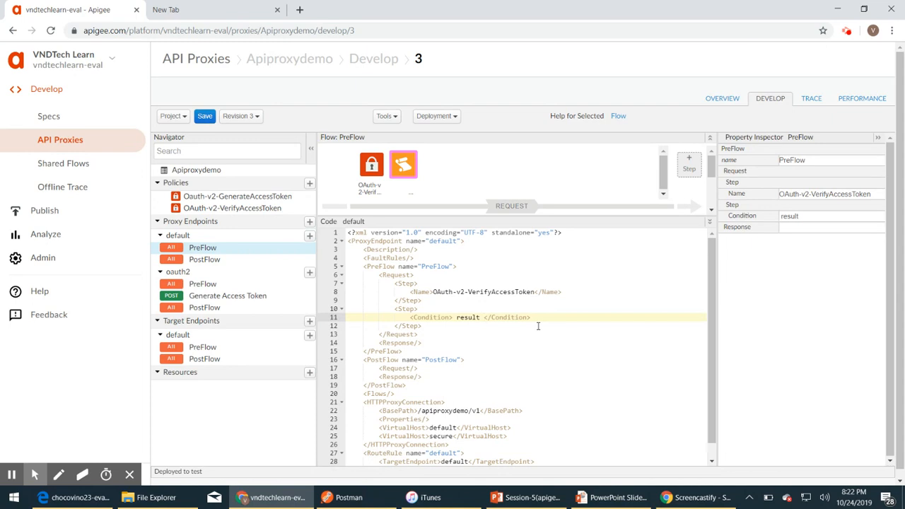
pyautogui.write(' = fals')
pyautogui.write('e ')
pyautogui.write('OR ')
pyautogui.write('result')
pyautogui.write(' =')
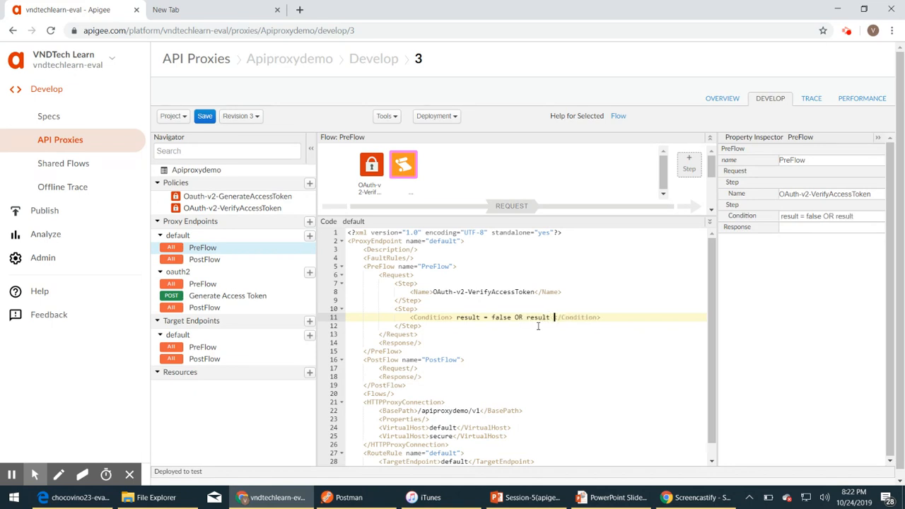
pyautogui.write(' "" OR result ')
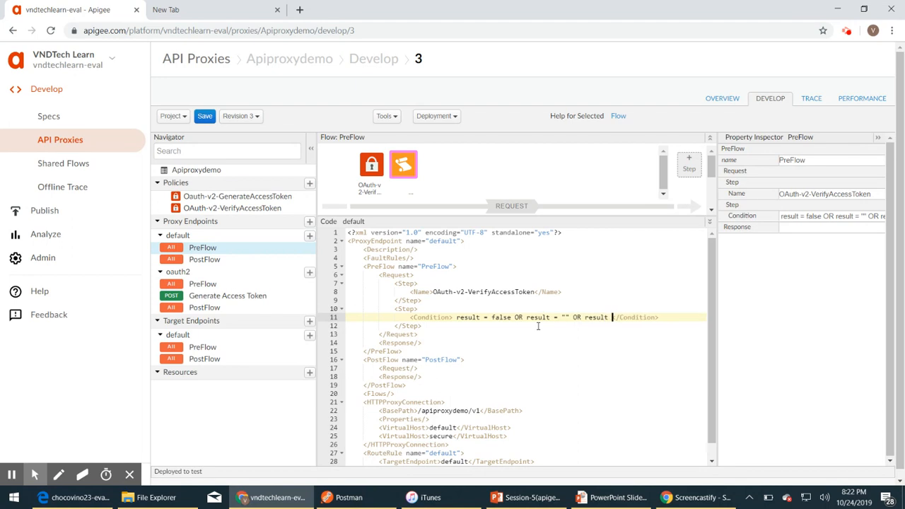
pyautogui.write('= null')
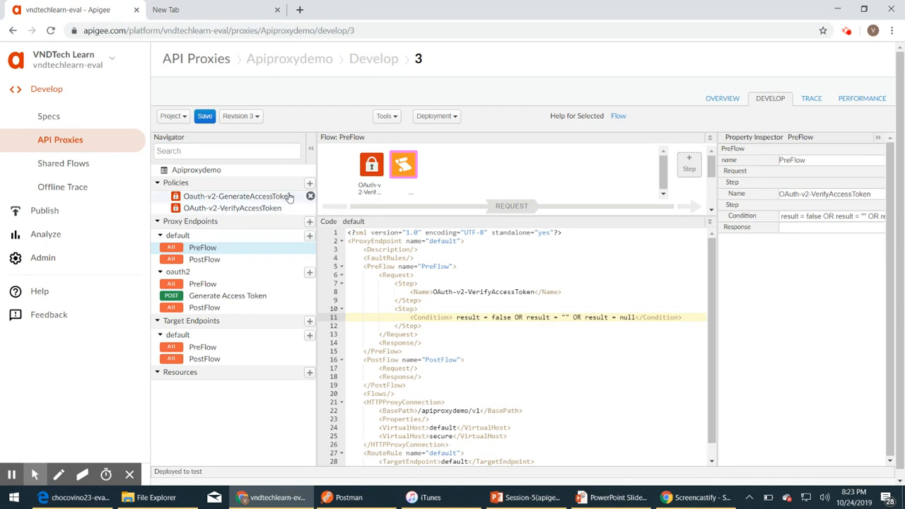
# - Add a Raise Fault policy with the display name RF-Unauthorized to the proxy
pyautogui.click(309, 183)
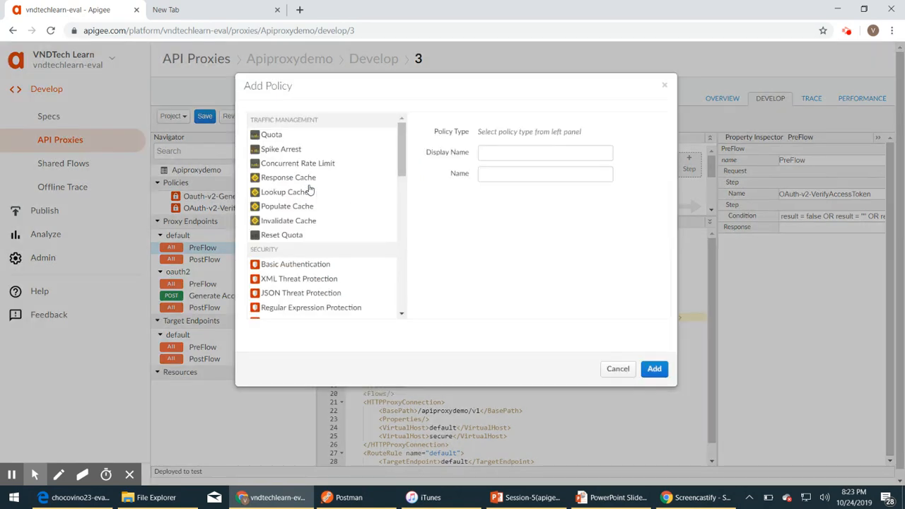
pyautogui.scroll(-6, 309, 238)
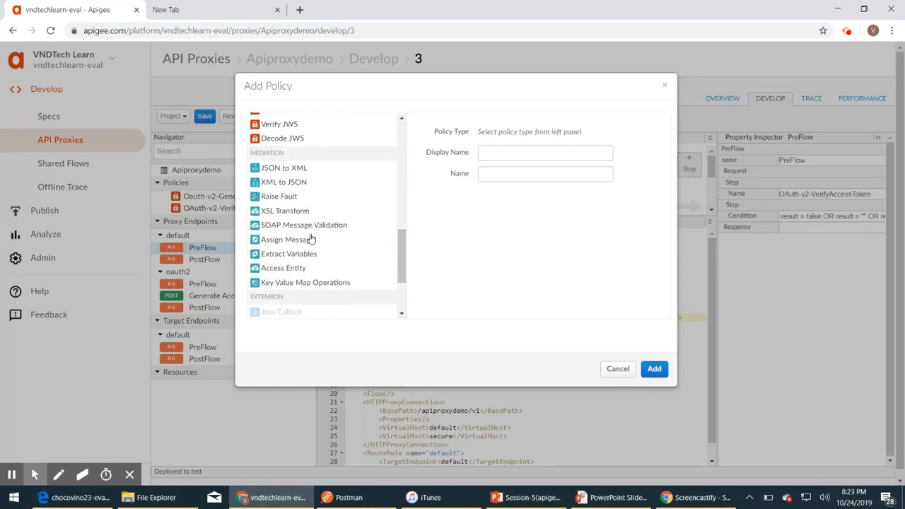
pyautogui.click(274, 197)
pyautogui.tripleClick(549, 152)
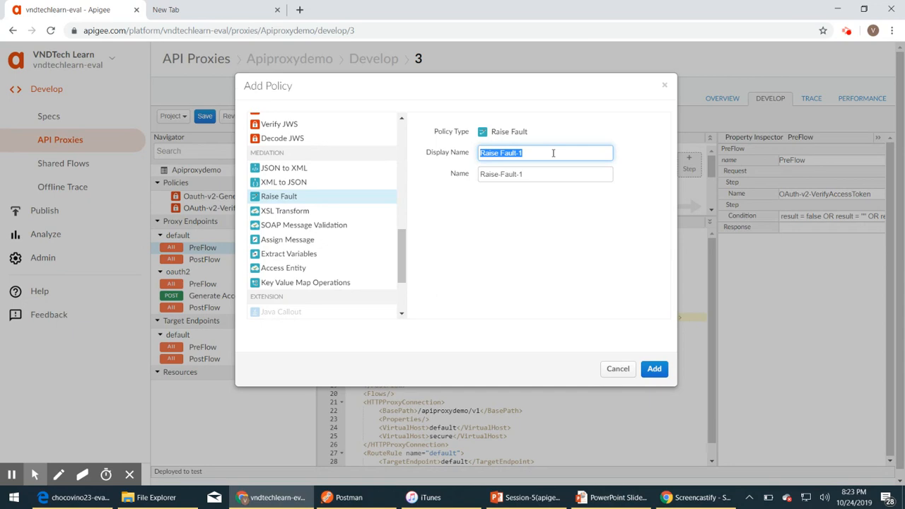
pyautogui.write('RF-')
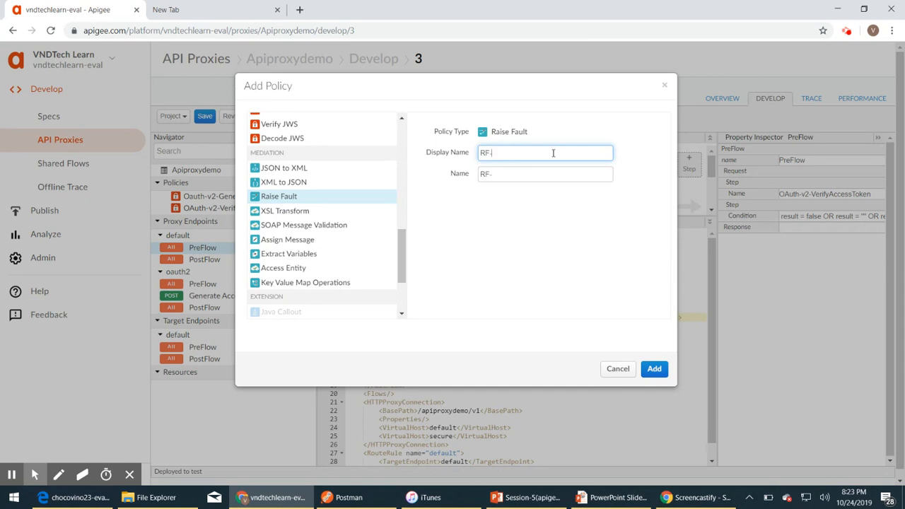
pyautogui.write('Unauthorized')
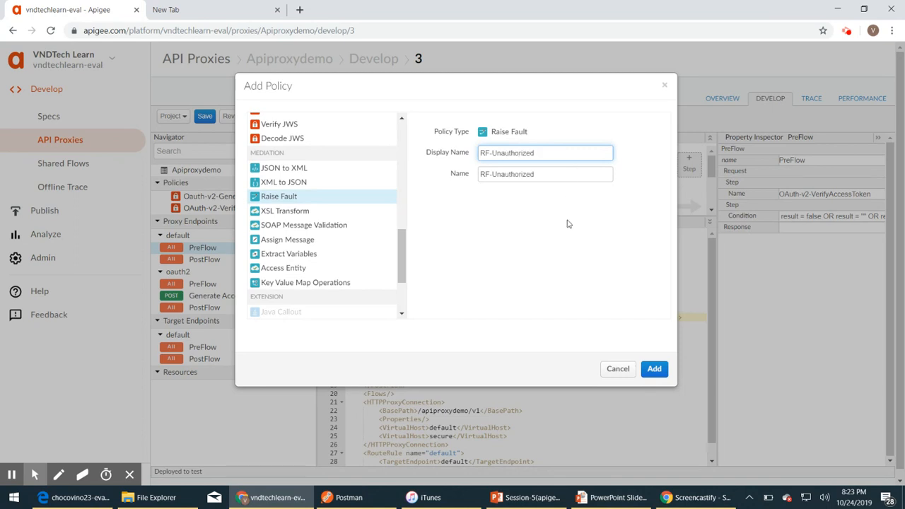
pyautogui.click(655, 368)
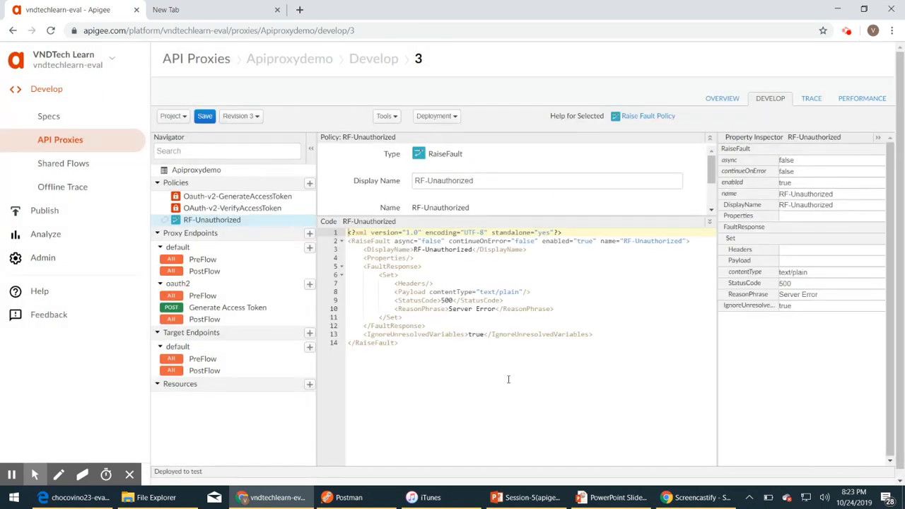
# - Set the RF-Unauthorized fault response's ReasonPhrase to Unauthorized and its StatusCode to 401
pyautogui.scroll(-1, 449, 357)
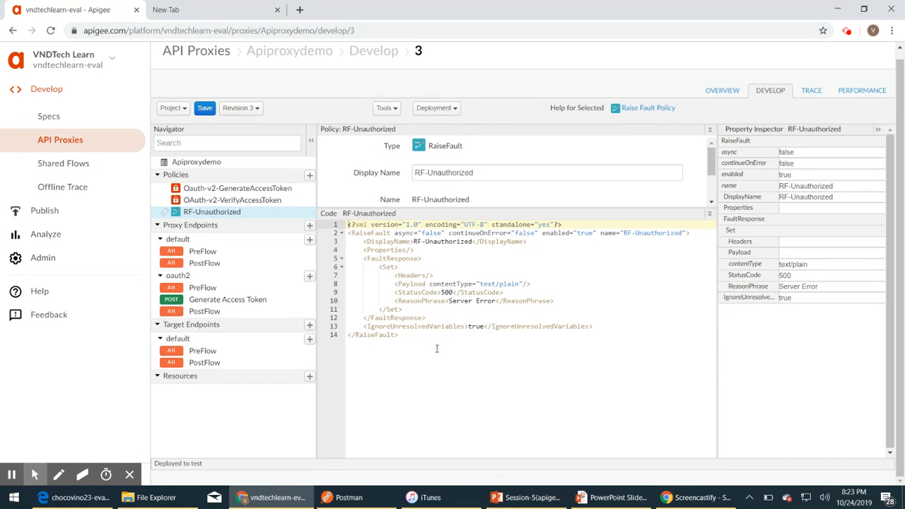
pyautogui.click(496, 302)
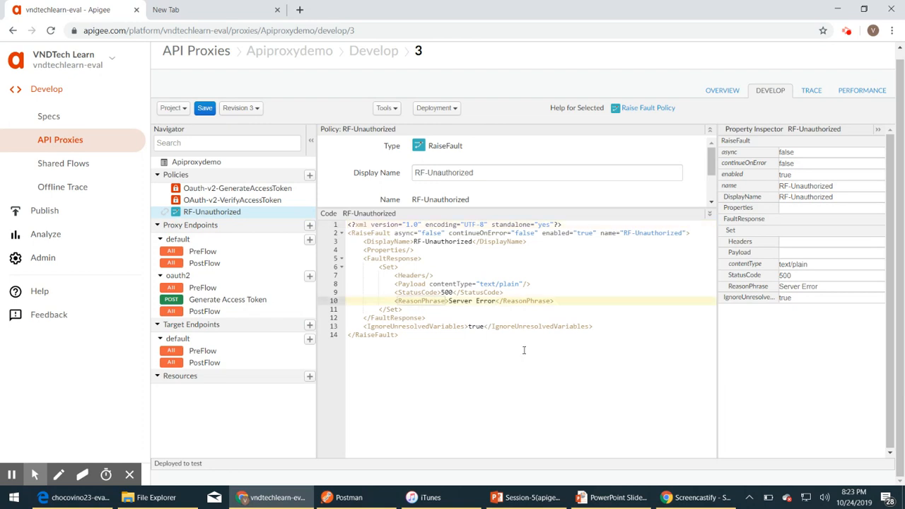
pyautogui.press('BackSpace')
pyautogui.press('BackSpace')
pyautogui.press('BackSpace')
pyautogui.press('BackSpace')
pyautogui.press('BackSpace')
pyautogui.press('BackSpace')
pyautogui.press('BackSpace')
pyautogui.press('BackSpace')
pyautogui.press('BackSpace')
pyautogui.press('BackSpace')
pyautogui.press('BackSpace')
pyautogui.press('BackSpace')
pyautogui.write('Una')
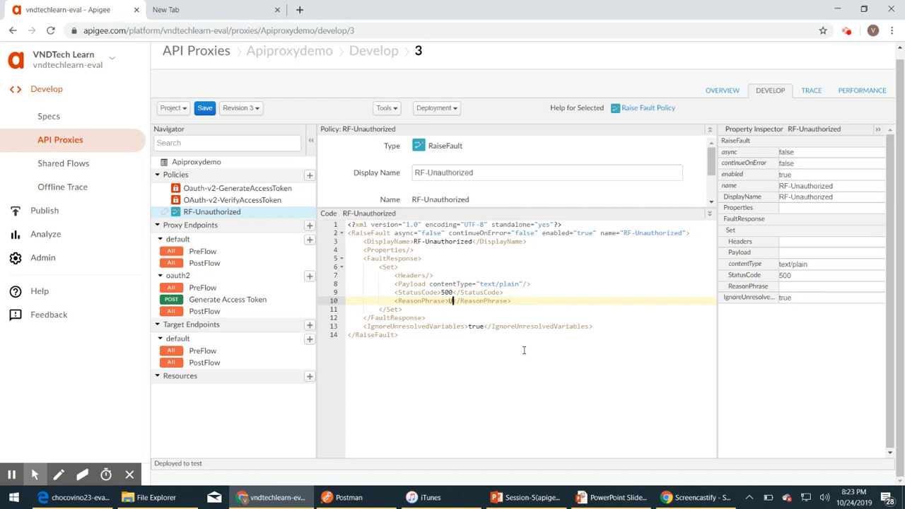
pyautogui.write('uthorized')
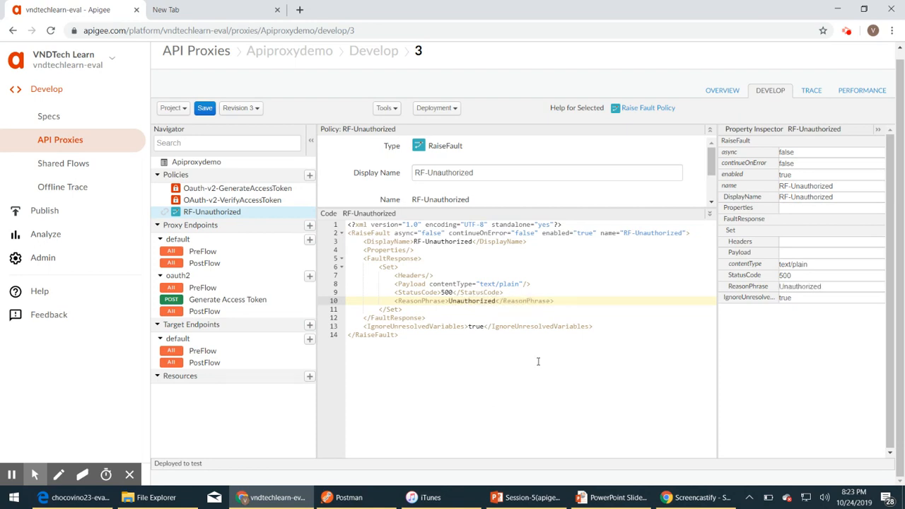
pyautogui.doubleClick(446, 292)
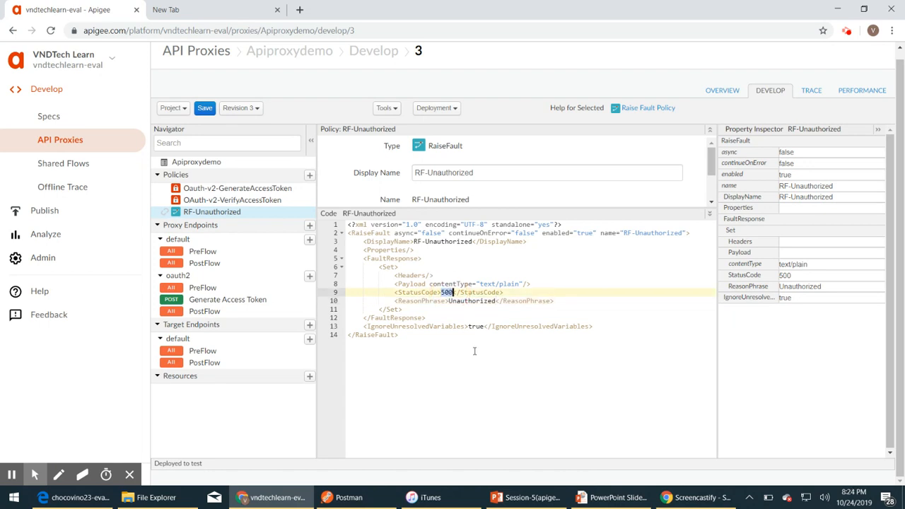
pyautogui.write('401')
# - Expand the self-closing Payload element into opening and closing tags that enclose an empty multi-line JSON object
pyautogui.click(551, 284)
pyautogui.press('BackSpace')
pyautogui.press('BackSpace')
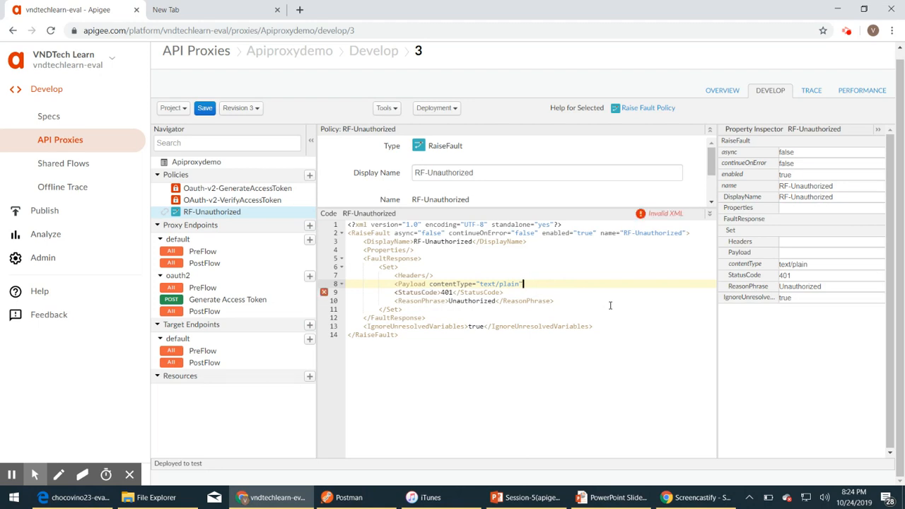
pyautogui.write('>')
pyautogui.press('Return')
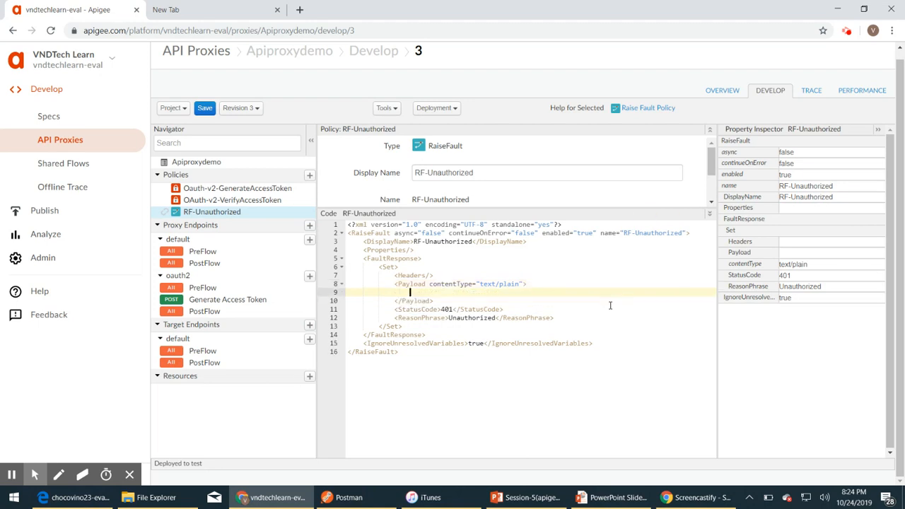
pyautogui.write('{')
pyautogui.press('Return')
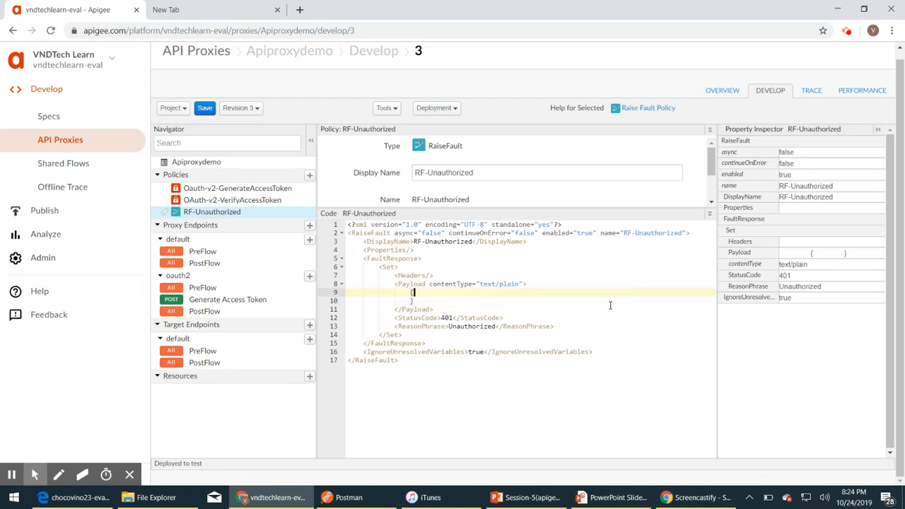
pyautogui.press('Return')
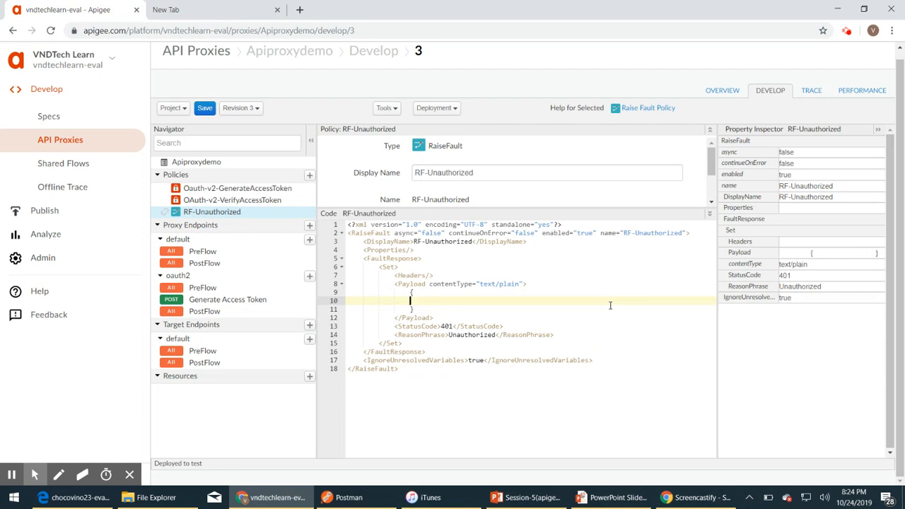
# - Add an "error" key with an empty nested object inside the payload's JSON object
pyautogui.write('""')
pyautogui.write('error')
pyautogui.press('End')
pyautogui.write(':')
pyautogui.press('Return')
pyautogui.write('{')
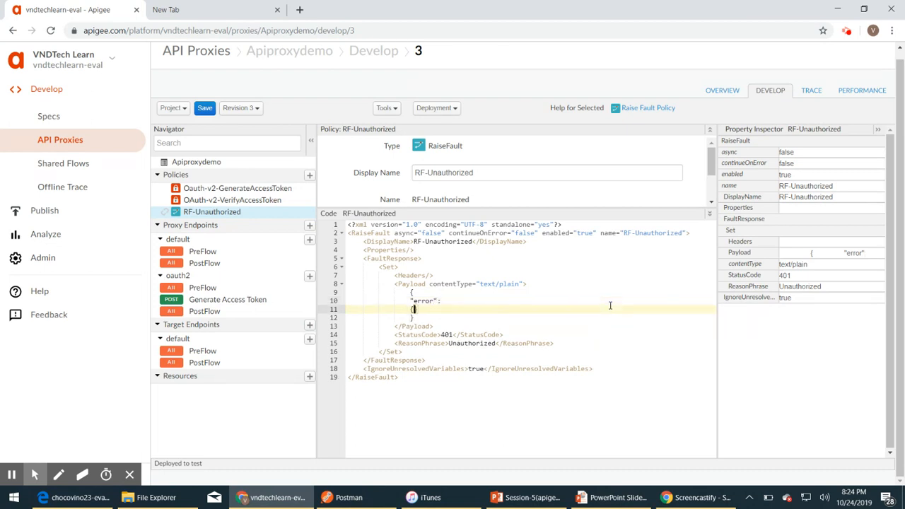
pyautogui.press('Return')
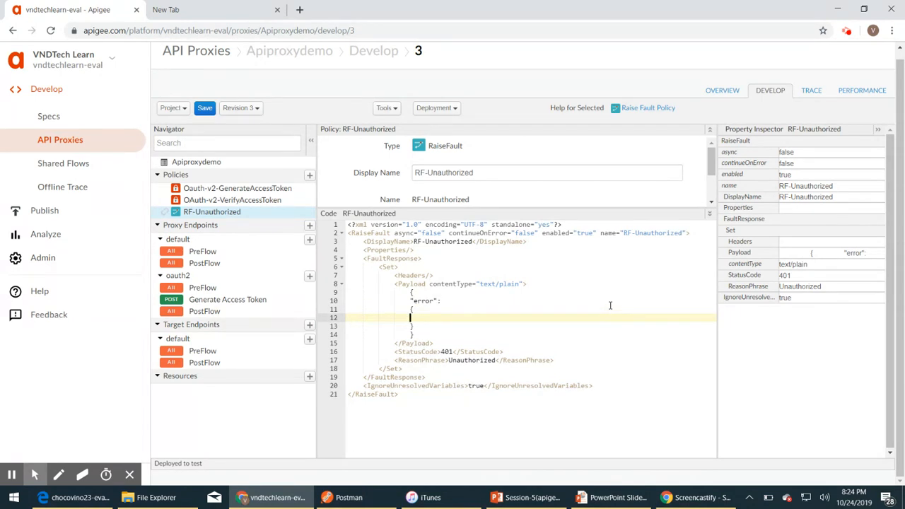
# - Fill the nested error object with "errorCode" : 401 and "errorMessage" : "Unauthorized"
pyautogui.write('"errorCode" : 401,')
pyautogui.press('Return')
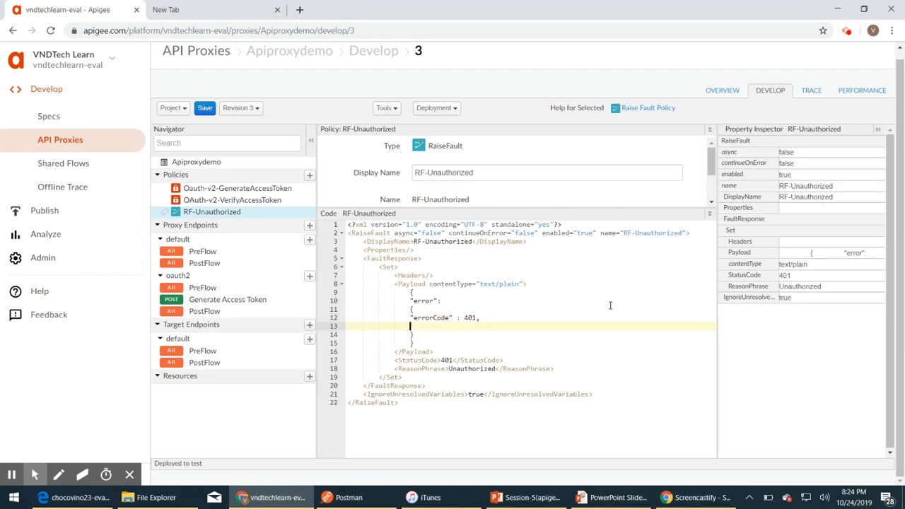
pyautogui.write('"errorMessage" : "Unauthorized')
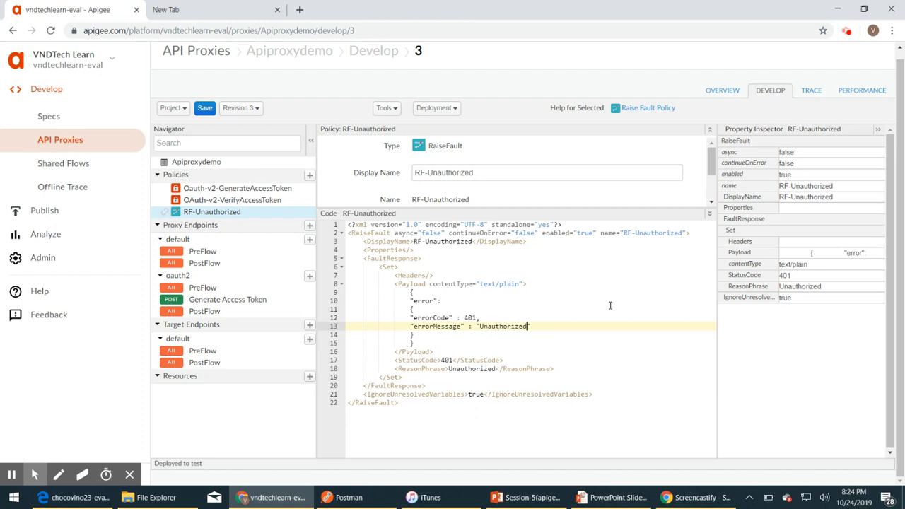
pyautogui.write('"')
# - Indent the payload's error key and its braces by one level, and the errorCode and errorMessage lines by two levels
pyautogui.press('Left')
pyautogui.press('Left')
pyautogui.press('Left')
pyautogui.press('Left')
pyautogui.press('Left')
pyautogui.press('Left')
pyautogui.press('Left')
pyautogui.press('Up')
pyautogui.press('Up')
pyautogui.press('Up')
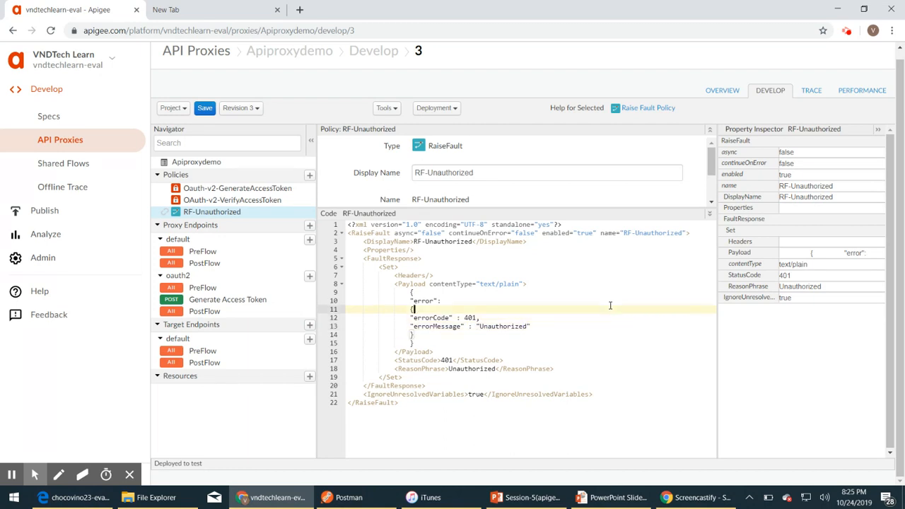
pyautogui.press('Home')
pyautogui.press('Tab')
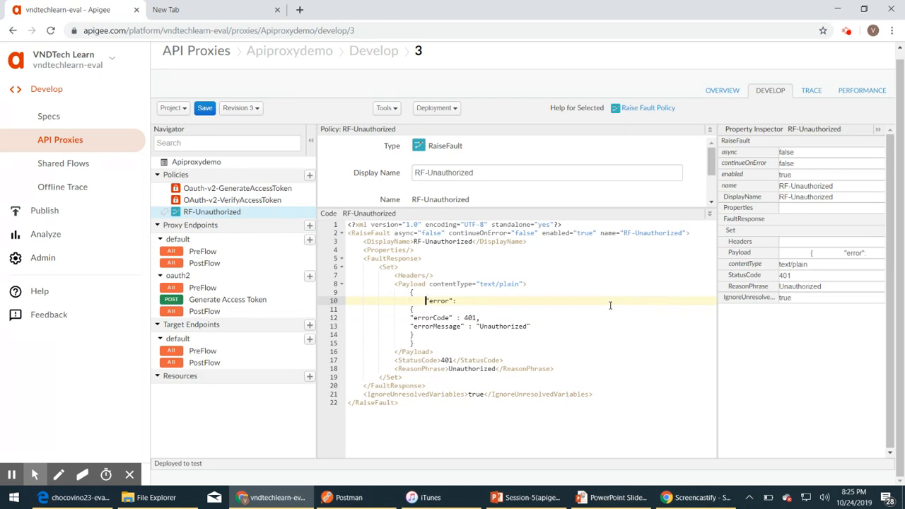
pyautogui.press('Down')
pyautogui.press('Home')
pyautogui.press('Tab')
pyautogui.press('Down')
pyautogui.press('Left')
pyautogui.press('Left')
pyautogui.press('Left')
pyautogui.press('Left')
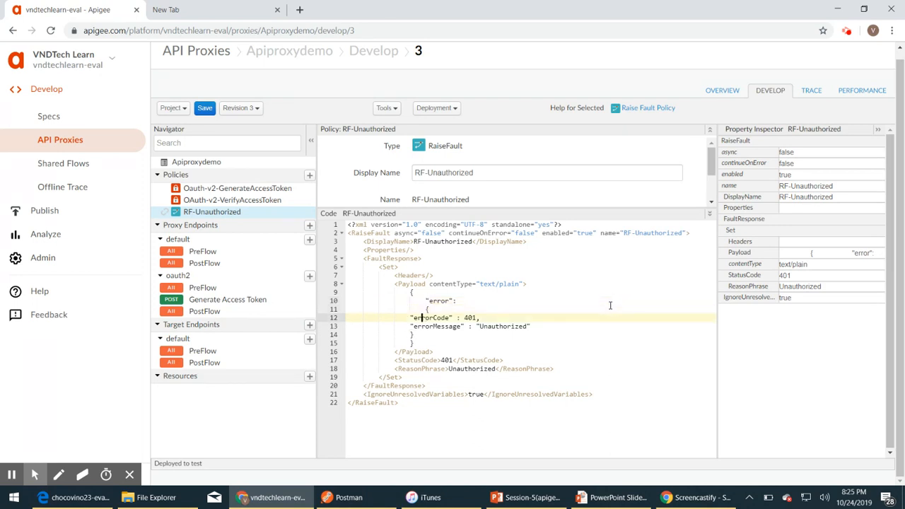
pyautogui.press('Tab')
pyautogui.press('Down')
pyautogui.press('Left')
pyautogui.press('Left')
pyautogui.press('Left')
pyautogui.press('Left')
pyautogui.press('Left')
pyautogui.press('Left')
pyautogui.press('Left')
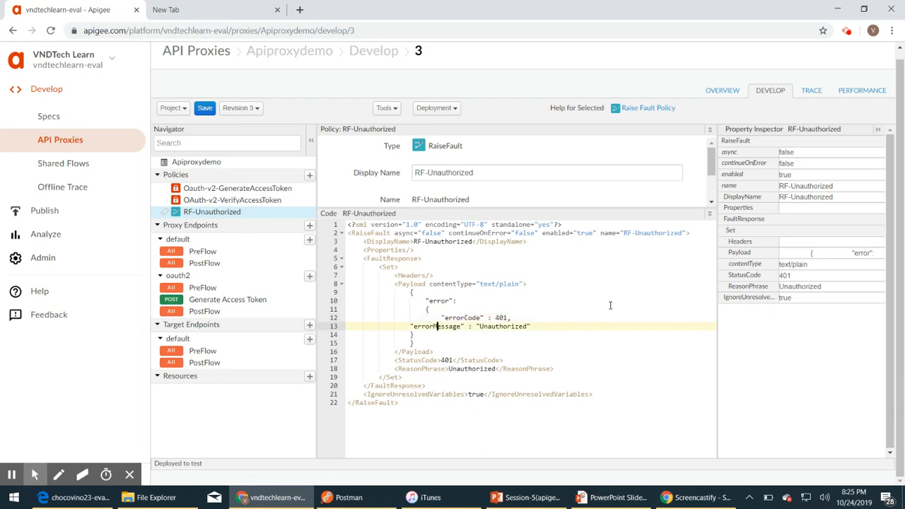
pyautogui.press('Tab')
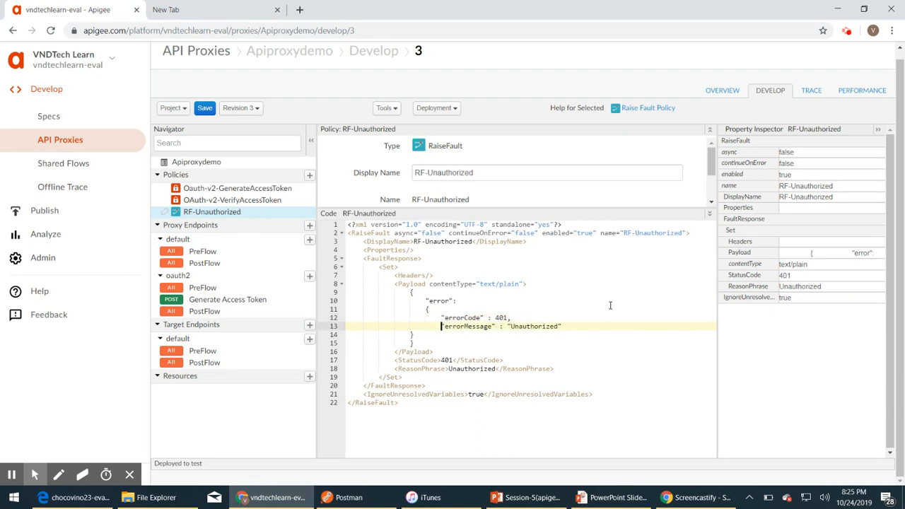
pyautogui.press('Down')
pyautogui.press('Tab')
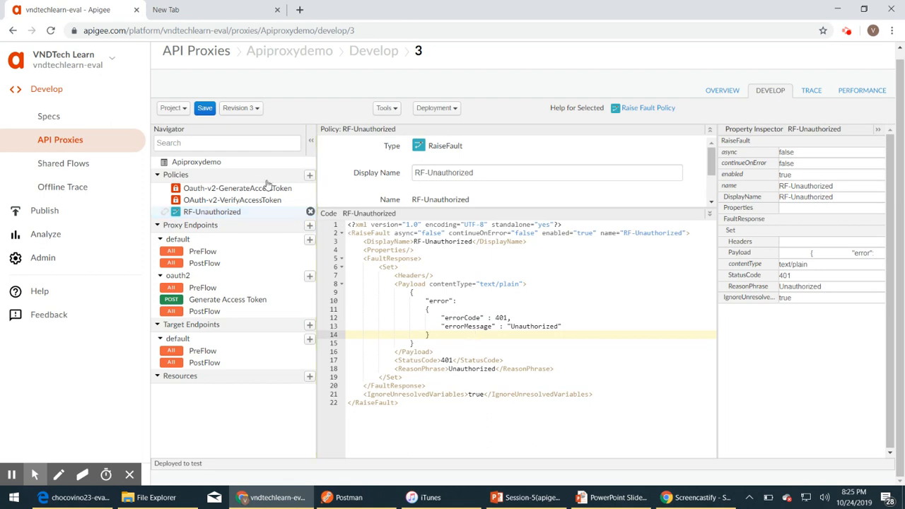
# - Save the API proxy with the RF-Unauthorized policy changes as a new revision
pyautogui.click(182, 110)
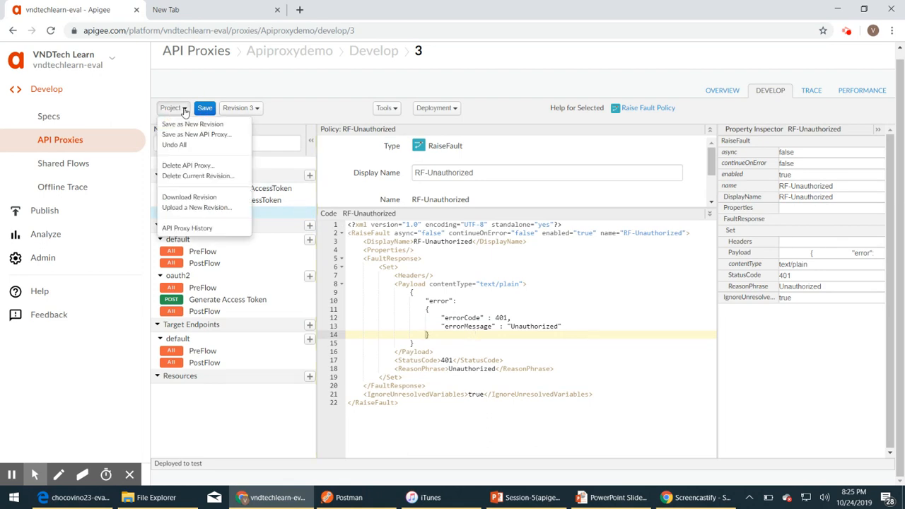
pyautogui.click(215, 130)
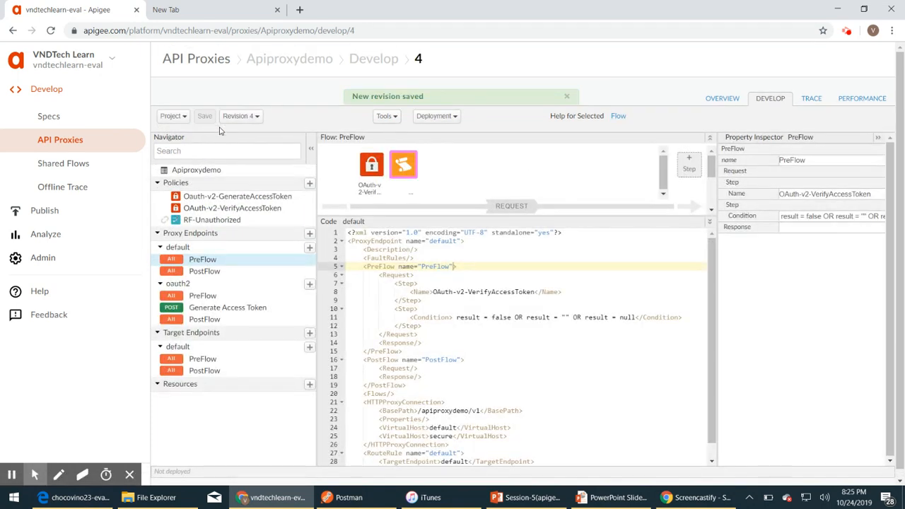
pyautogui.click(570, 97)
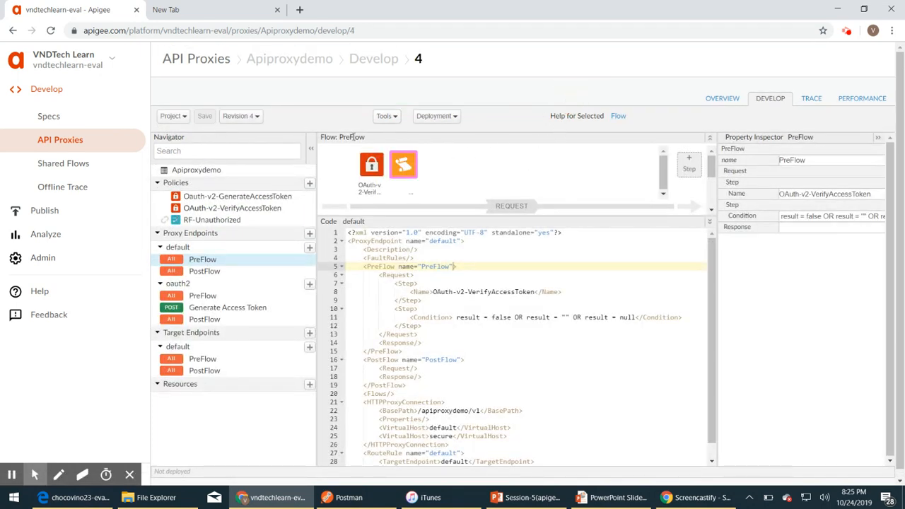
# - Try to deploy revision 4 of Apiproxydemo to the test environment
pyautogui.click(257, 120)
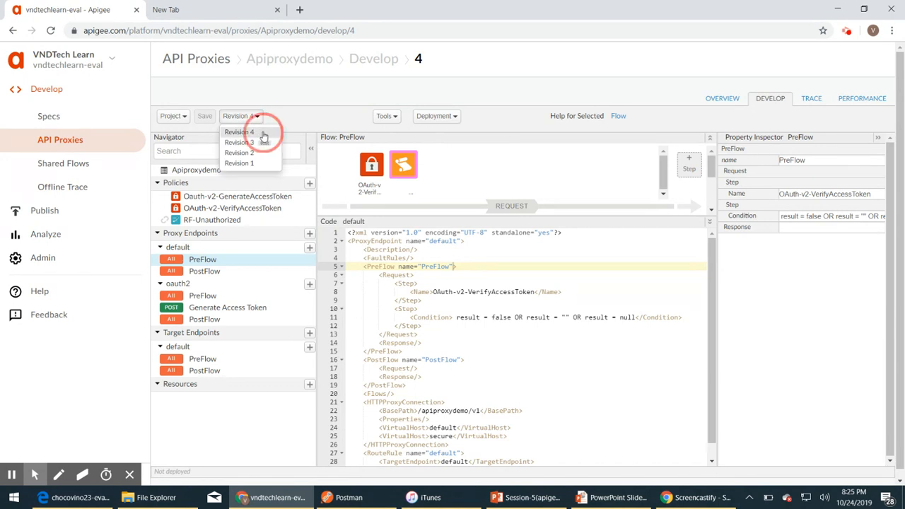
pyautogui.click(264, 134)
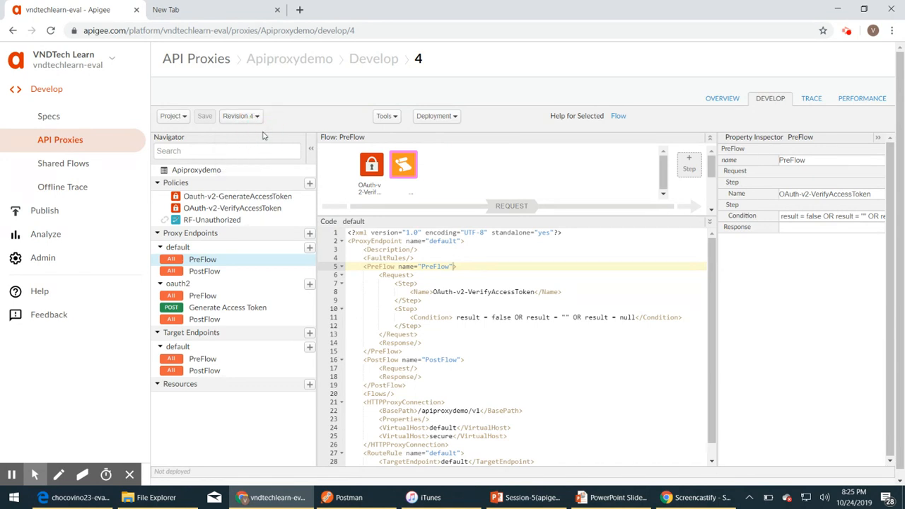
pyautogui.click(437, 118)
pyautogui.click(470, 144)
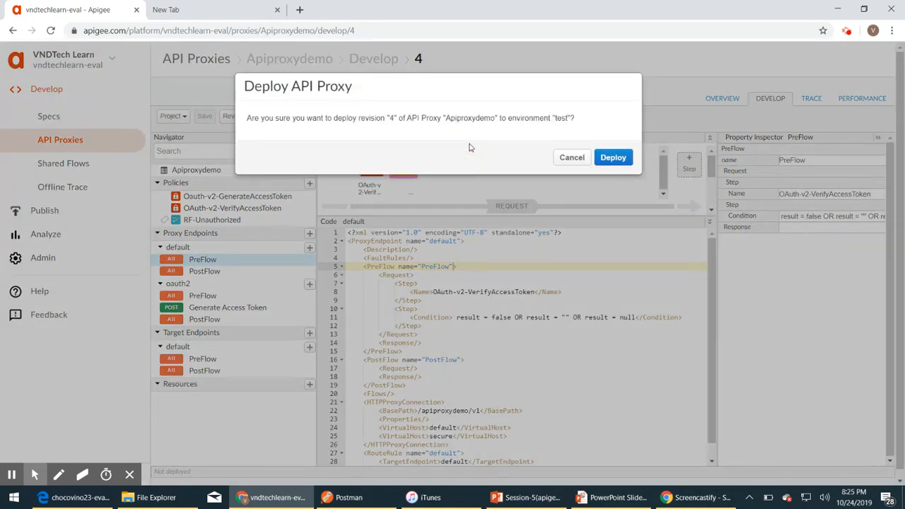
pyautogui.click(620, 157)
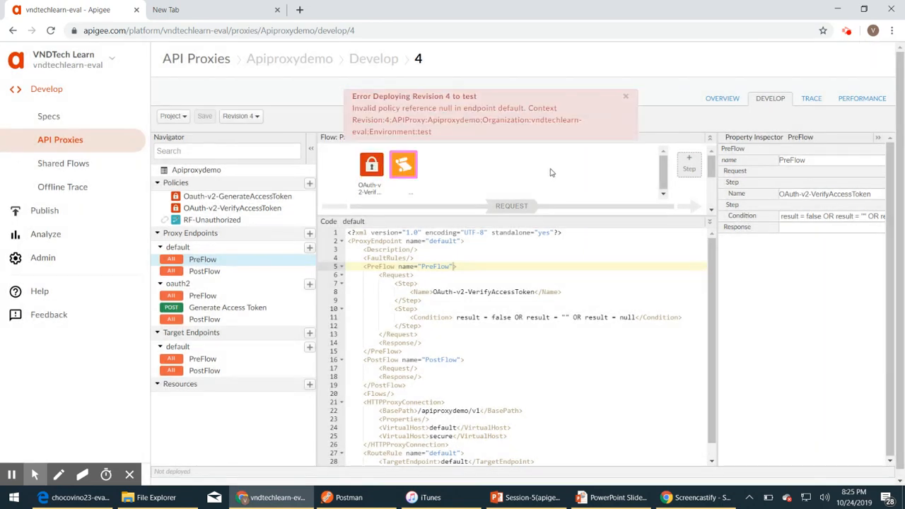
pyautogui.click(624, 97)
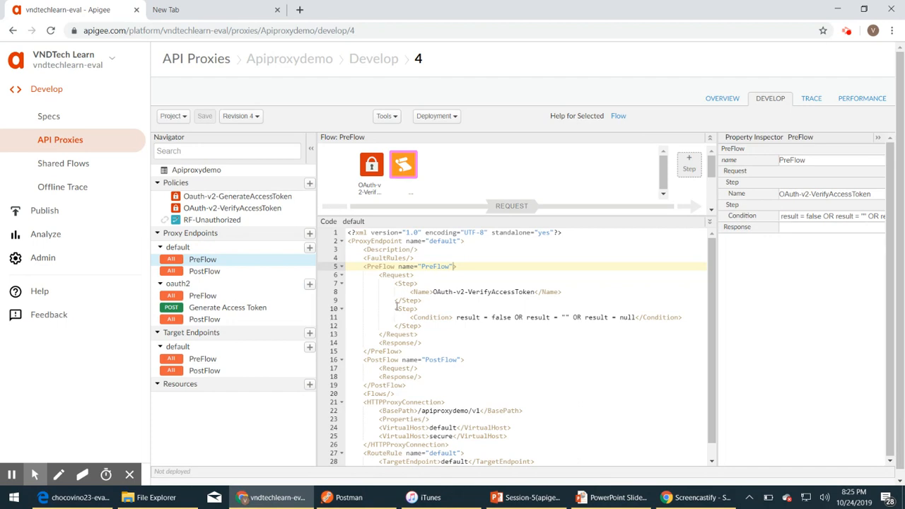
# - Add an empty Name element above the Condition in the second request Step of the default PreFlow
pyautogui.click(448, 310)
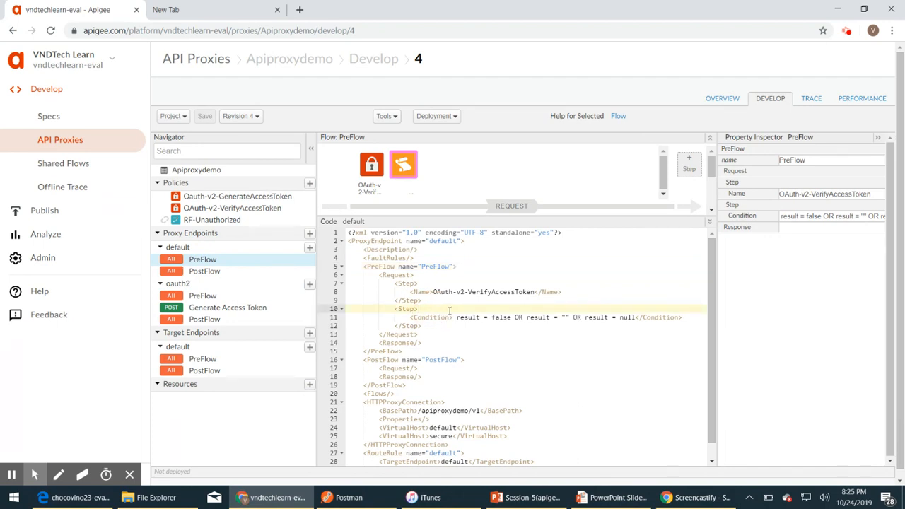
pyautogui.press('Return')
pyautogui.write('<Na')
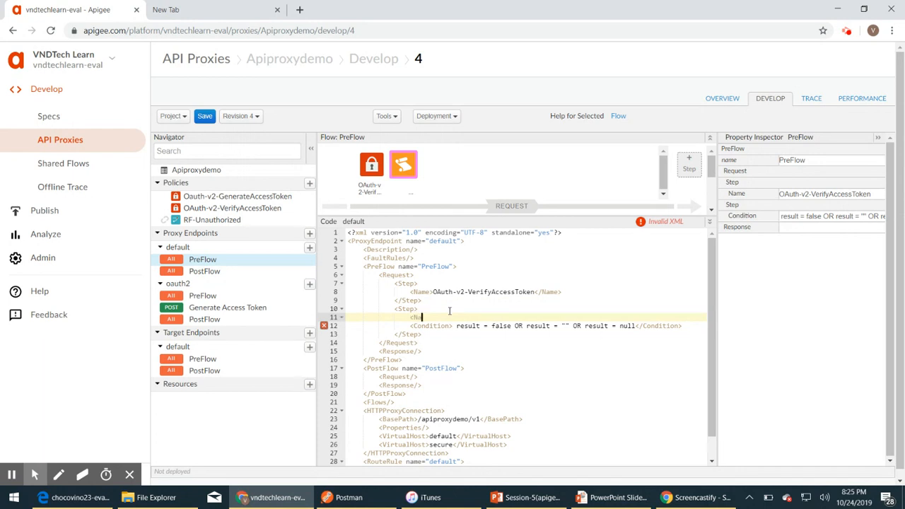
pyautogui.write('me></Name>')
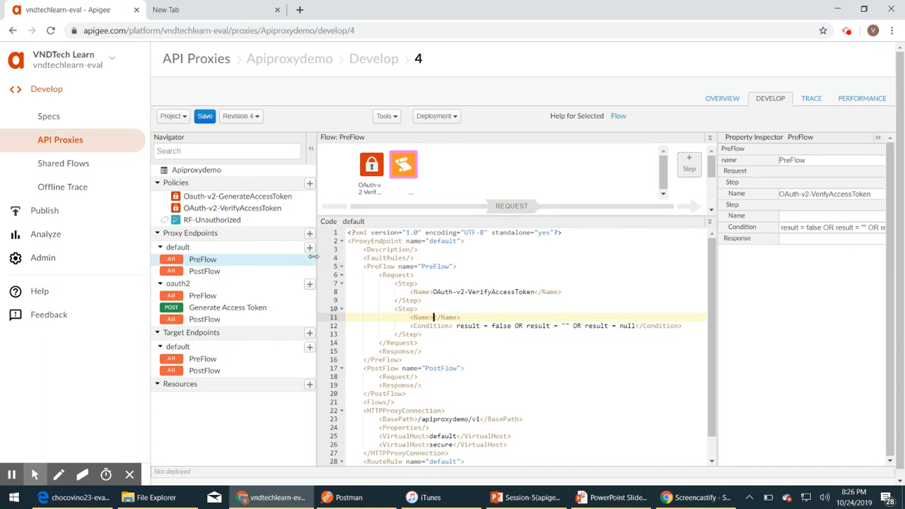
# - Copy the display name of the RF-Unauthorized Raise Fault policy
pyautogui.click(206, 220)
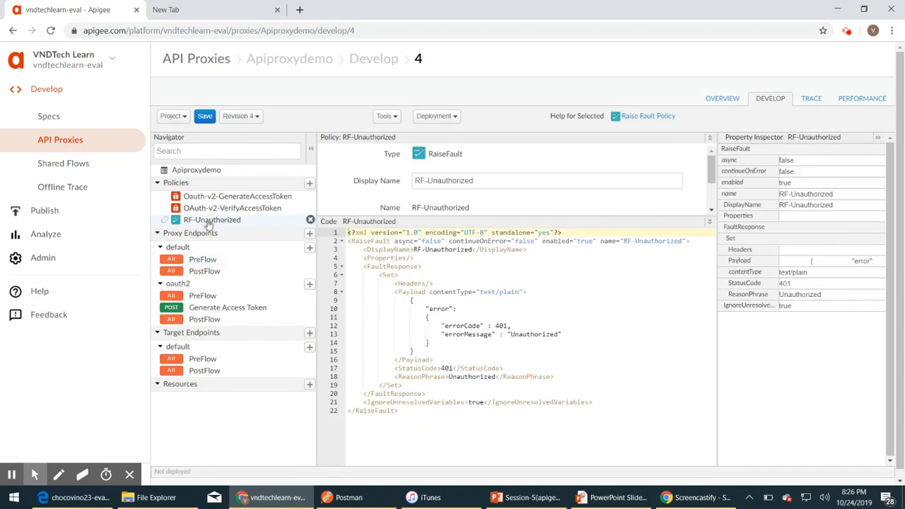
pyautogui.doubleClick(441, 181)
pyautogui.tripleClick(442, 182)
pyautogui.hotkey('ctrl', 'c')
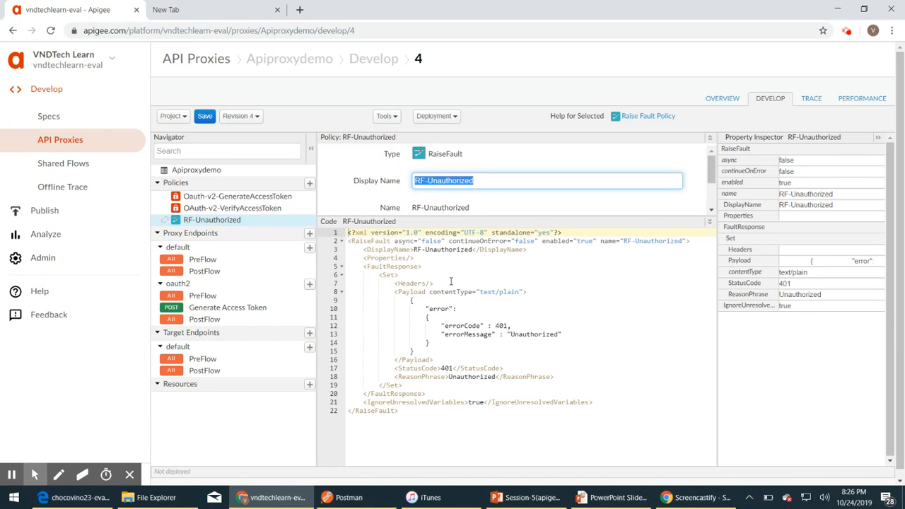
# - Expand the collapsed Name element in the default PreFlow's conditional Step and fill it with RF-Unauthorized
pyautogui.click(202, 260)
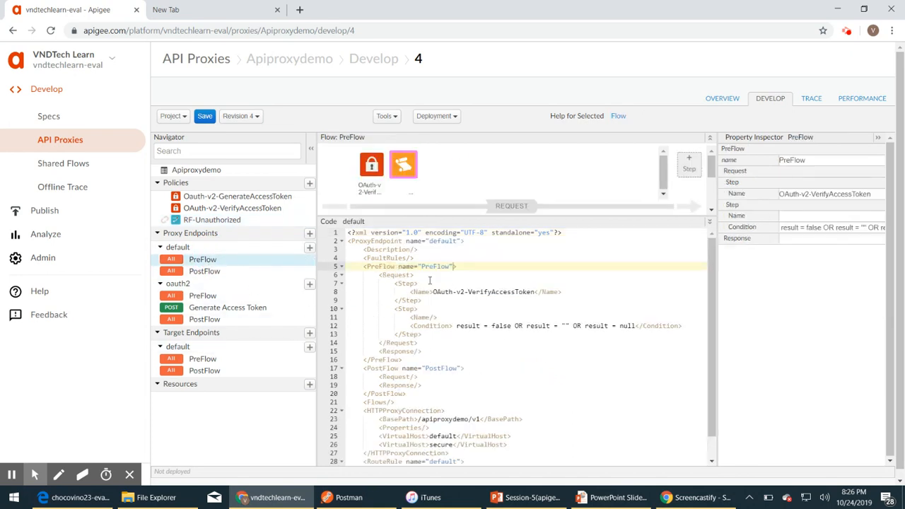
pyautogui.click(449, 319)
pyautogui.press('BackSpace')
pyautogui.press('BackSpace')
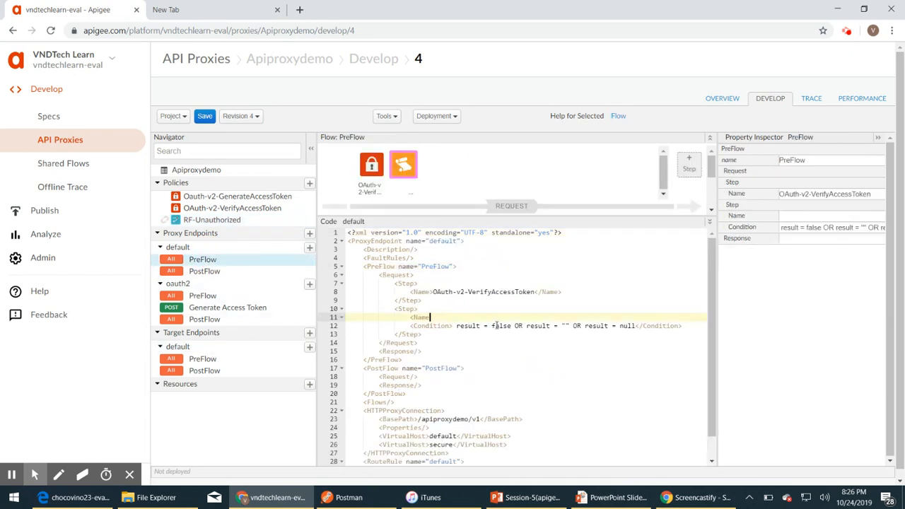
pyautogui.write('></Name>')
pyautogui.hotkey('ctrl', 'v')
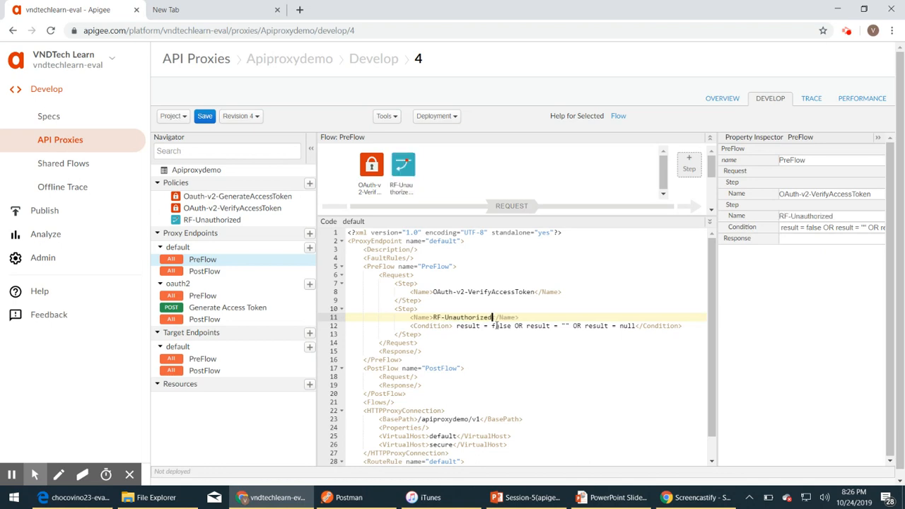
pyautogui.scroll(-1, 515, 346)
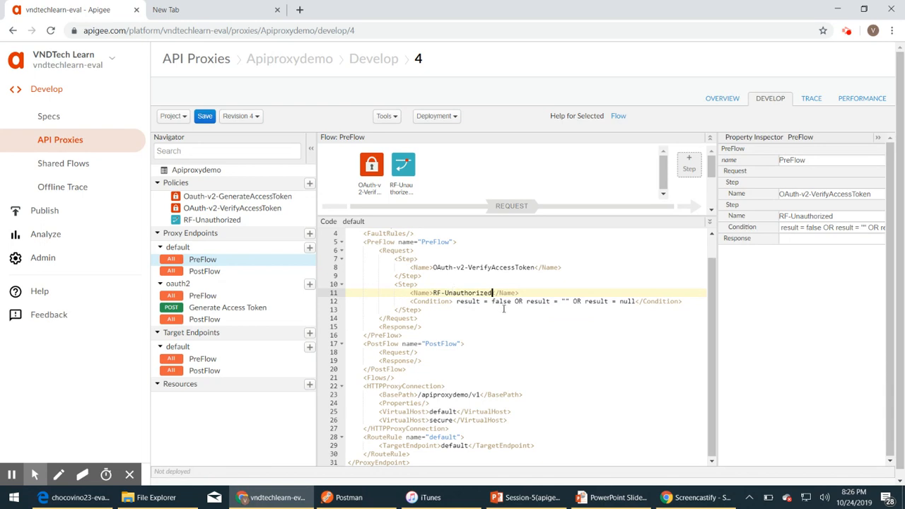
# - Save revision 4, deploy it to the test environment and check its deployment status
pyautogui.click(204, 117)
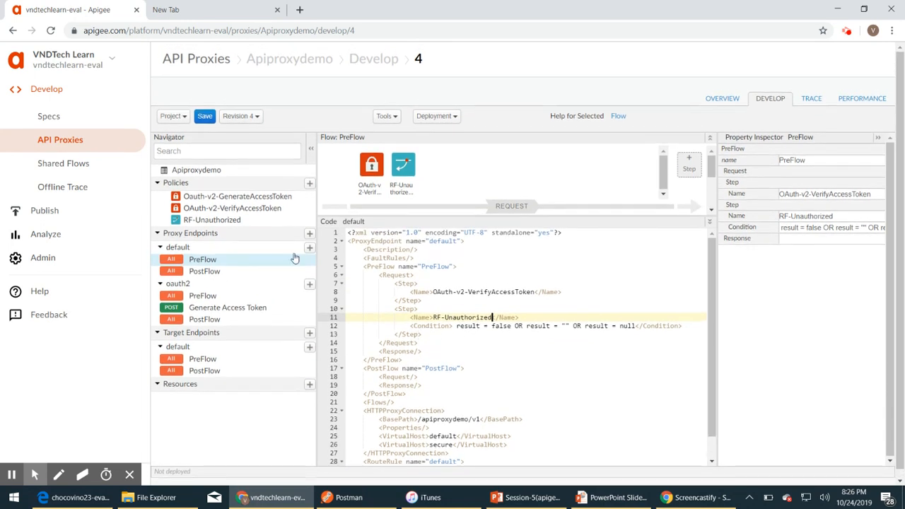
pyautogui.click(204, 117)
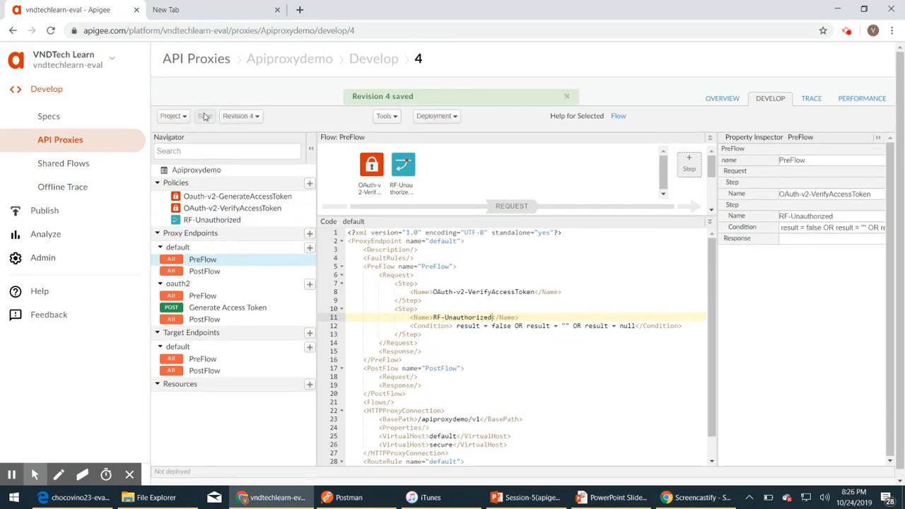
pyautogui.click(454, 117)
pyautogui.click(460, 146)
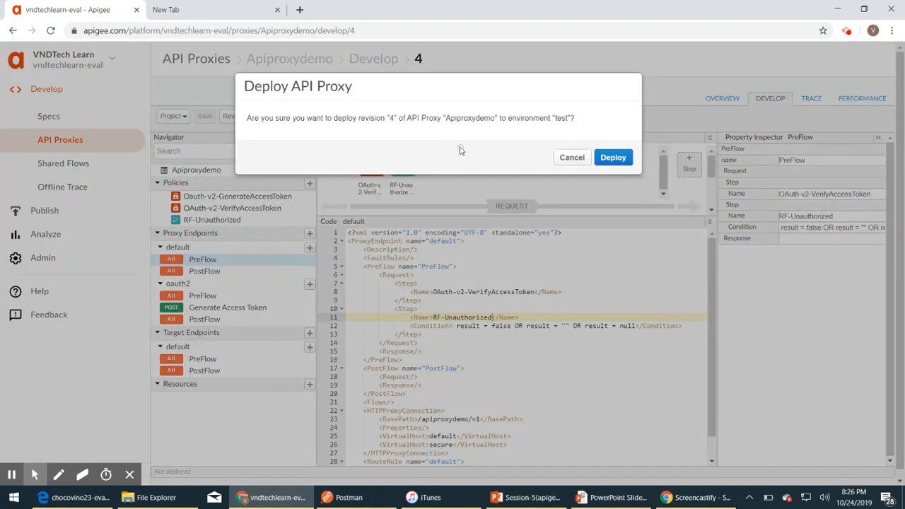
pyautogui.click(625, 158)
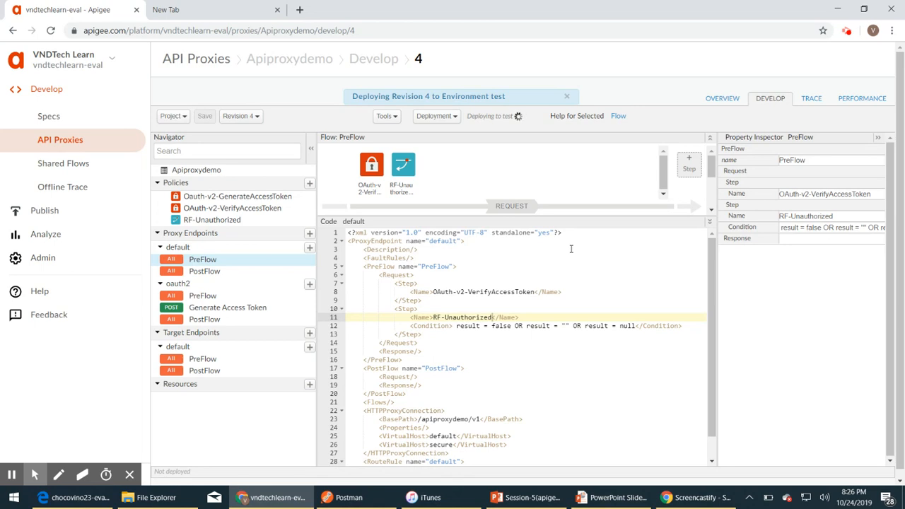
pyautogui.click(566, 96)
pyautogui.click(454, 116)
pyautogui.click(488, 90)
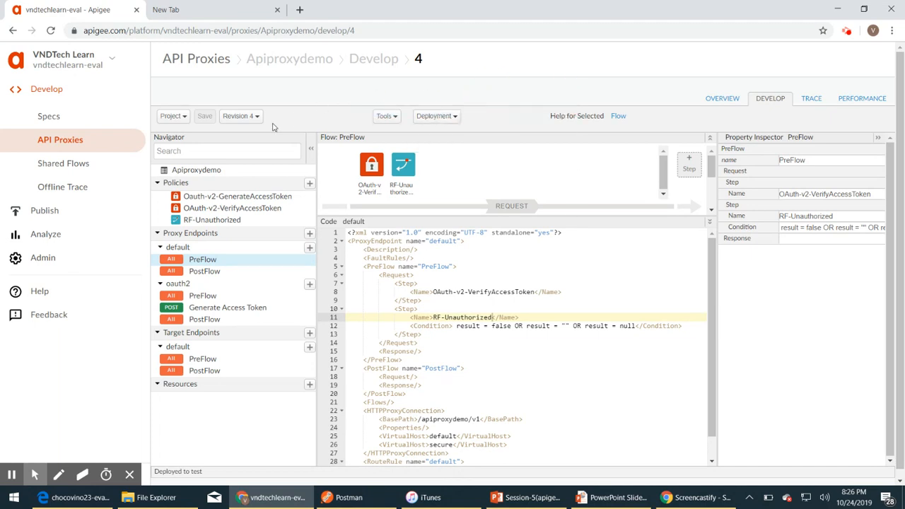
pyautogui.click(254, 116)
pyautogui.click(507, 98)
# - Switch to Postman, resend the GET request to apiproxydemo/v1 and examine the fault response body
pyautogui.click(347, 497)
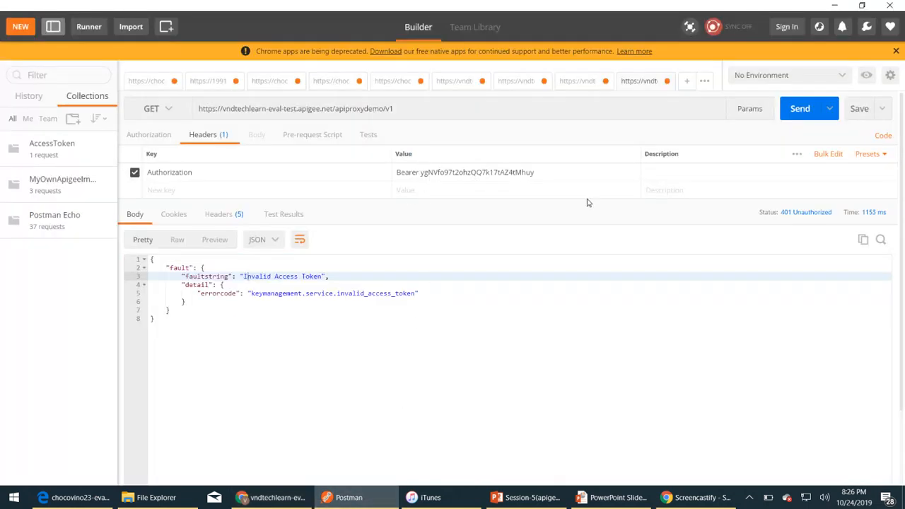
pyautogui.click(799, 109)
pyautogui.moveTo(160, 320); pyautogui.dragTo(150, 259)
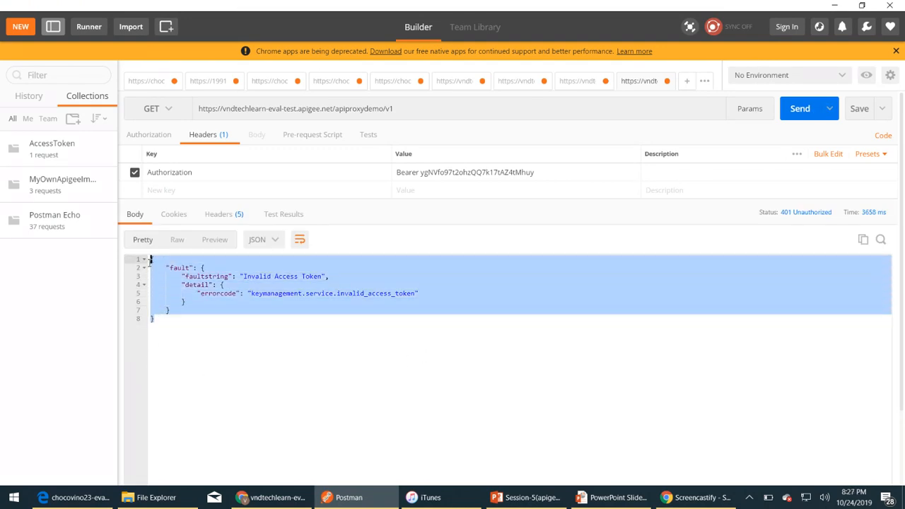
pyautogui.click(276, 329)
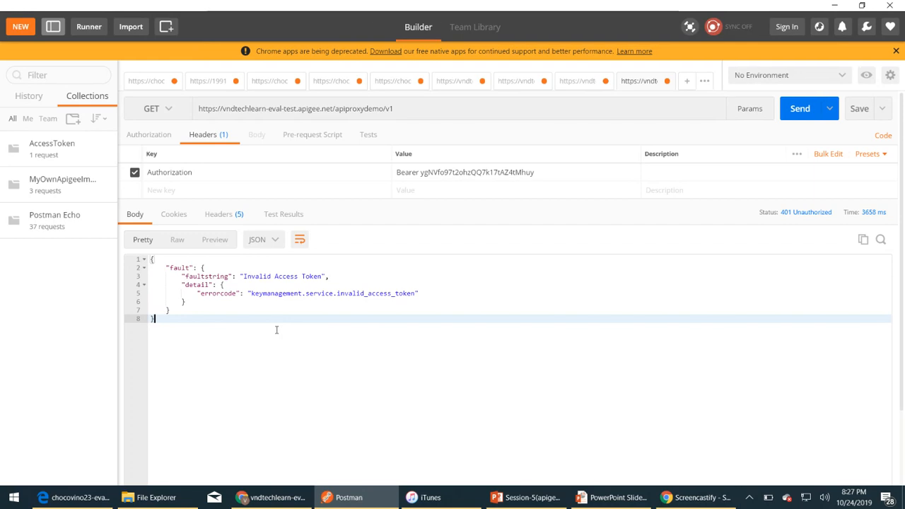
# - Switch back to Apigee and set continueOnError to "true" in the OAuth-v2-VerifyAccessToken policy
pyautogui.click(272, 497)
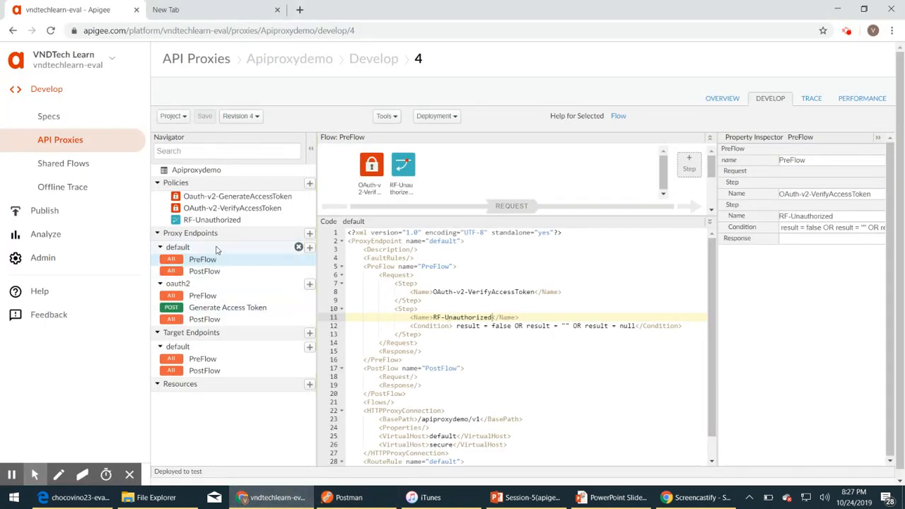
pyautogui.click(220, 212)
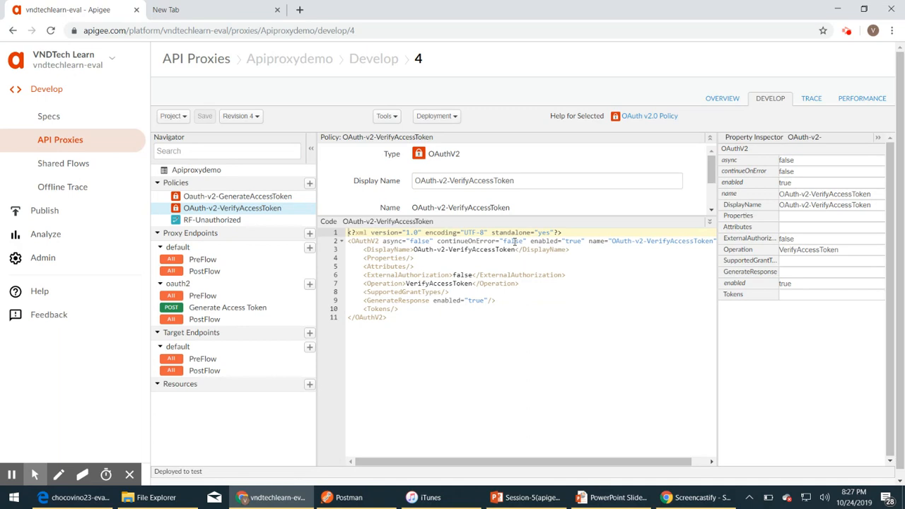
pyautogui.click(218, 224)
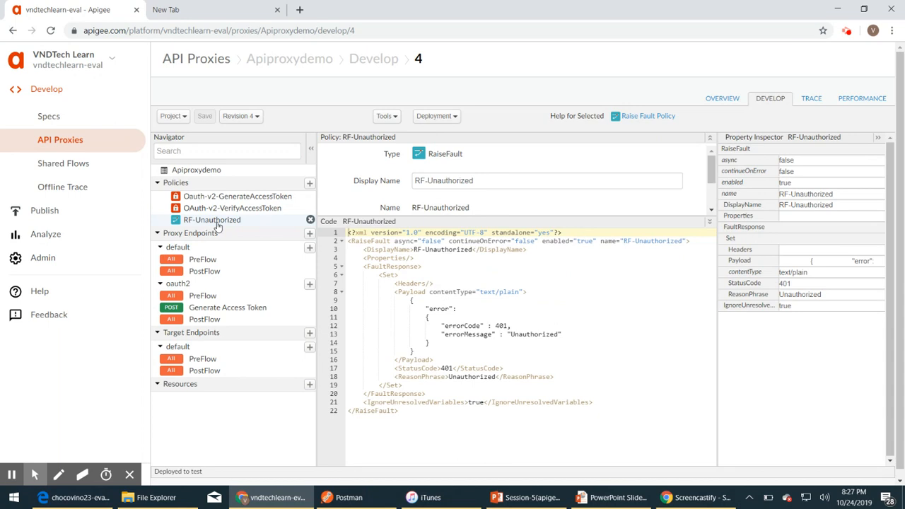
pyautogui.click(216, 208)
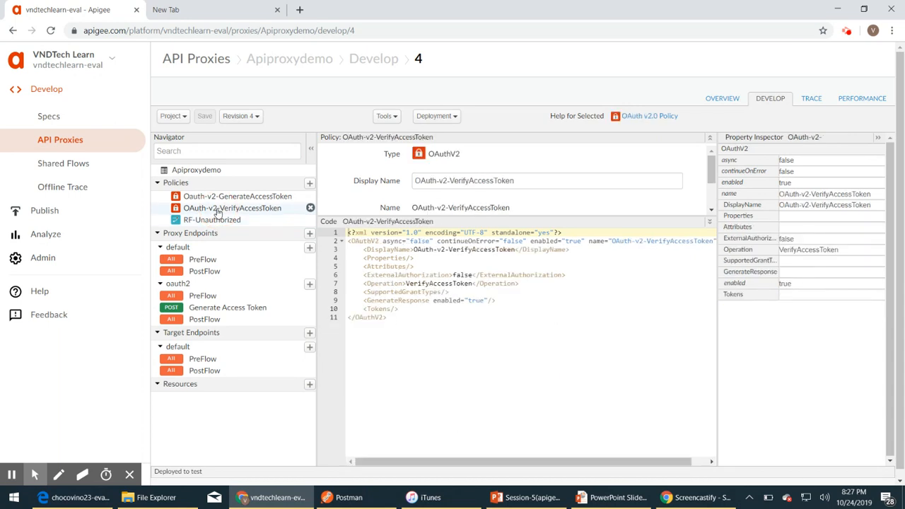
pyautogui.doubleClick(510, 241)
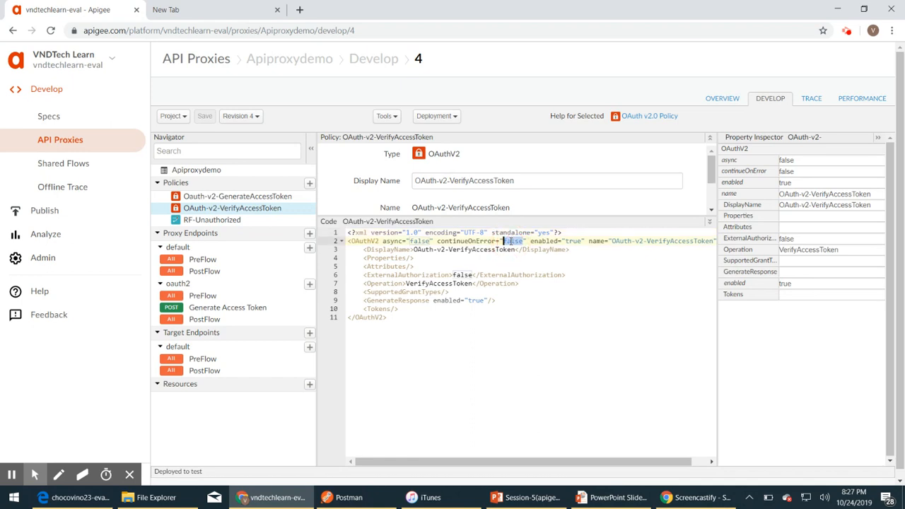
pyautogui.write('true')
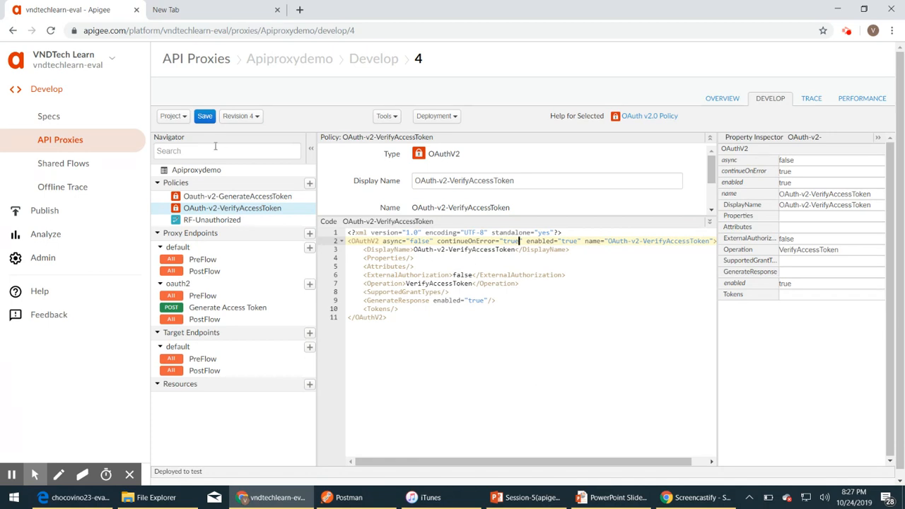
# - Save the policy change to revision 4 and check the revision's deployment
pyautogui.click(204, 118)
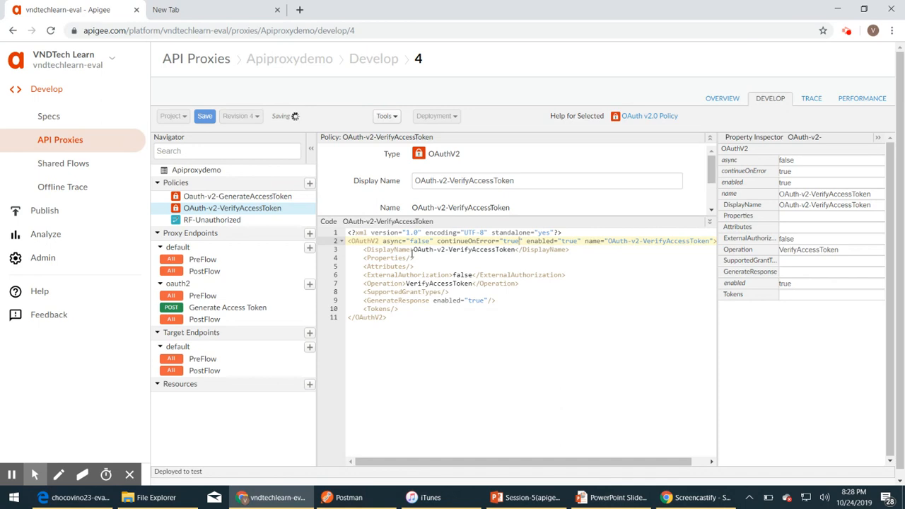
pyautogui.click(566, 96)
pyautogui.click(452, 116)
pyautogui.click(511, 89)
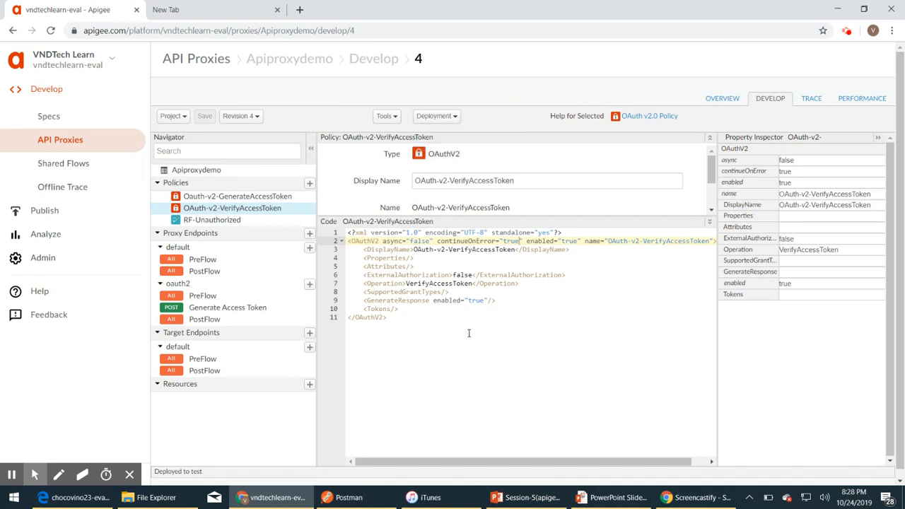
# - Switch to Postman, resend the GET request to apiproxydemo/v1 and examine the custom error response body
pyautogui.click(347, 502)
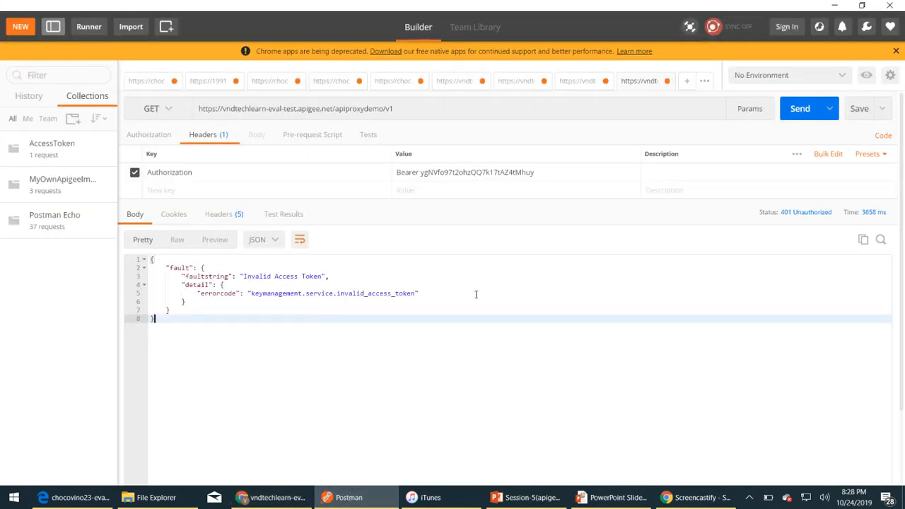
pyautogui.click(801, 109)
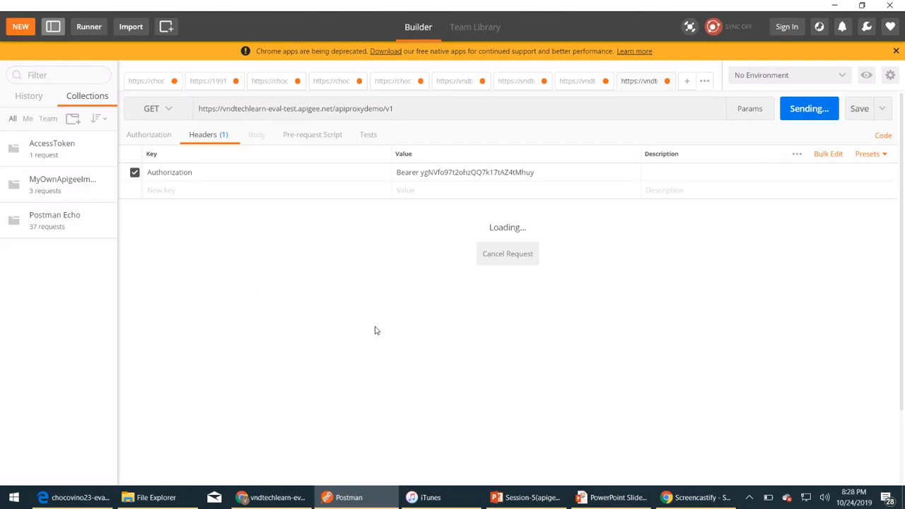
pyautogui.moveTo(220, 322); pyautogui.dragTo(213, 268)
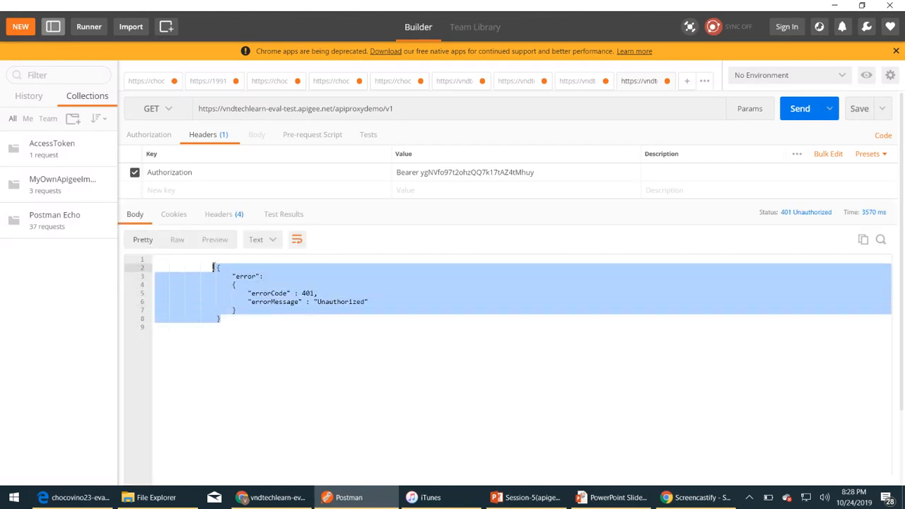
pyautogui.click(274, 332)
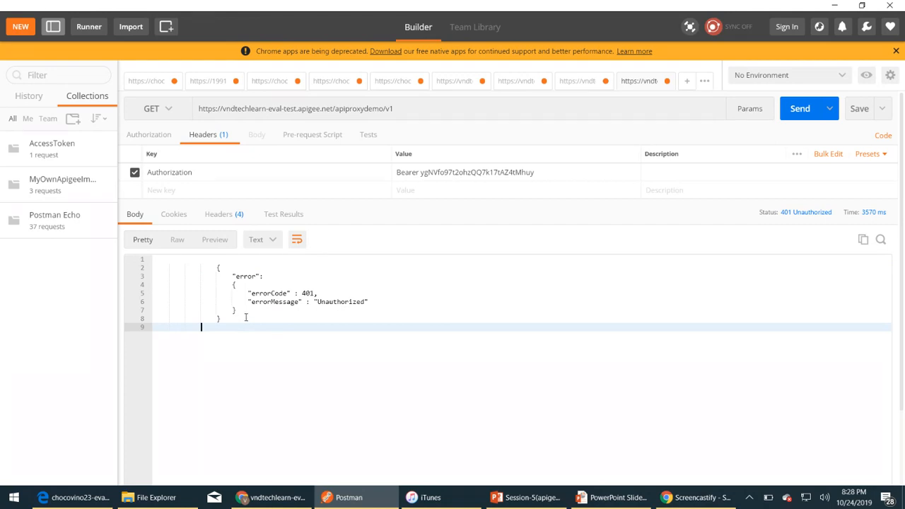
pyautogui.hotkey('alt', 'Tab')
pyautogui.press('Tab')
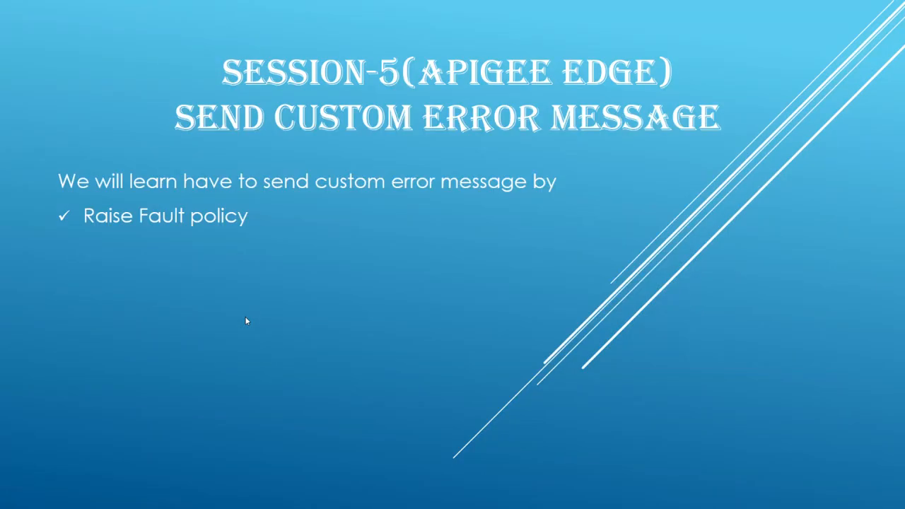
pyautogui.hotkey('alt', 'Tab')
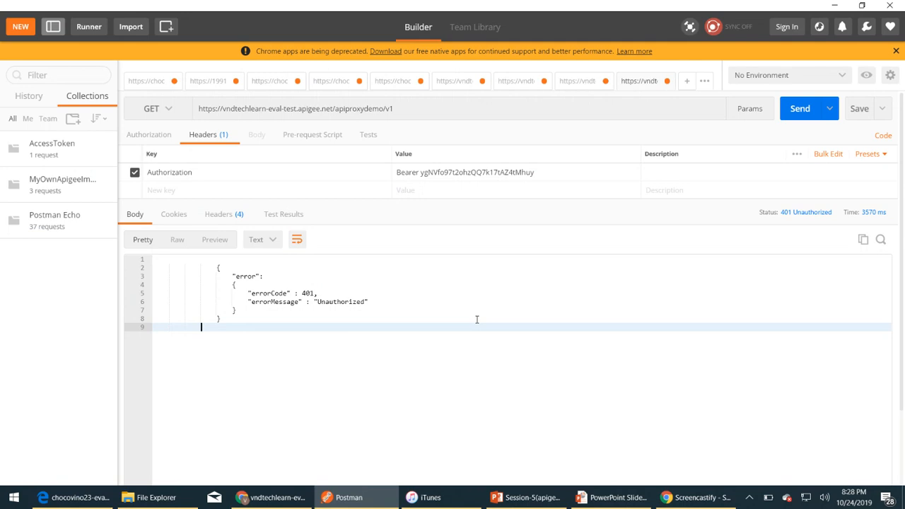
# - Return to the oauth2/v1/access_token POST request with grant_type=client_credentials and examine its token response body
pyautogui.click(509, 82)
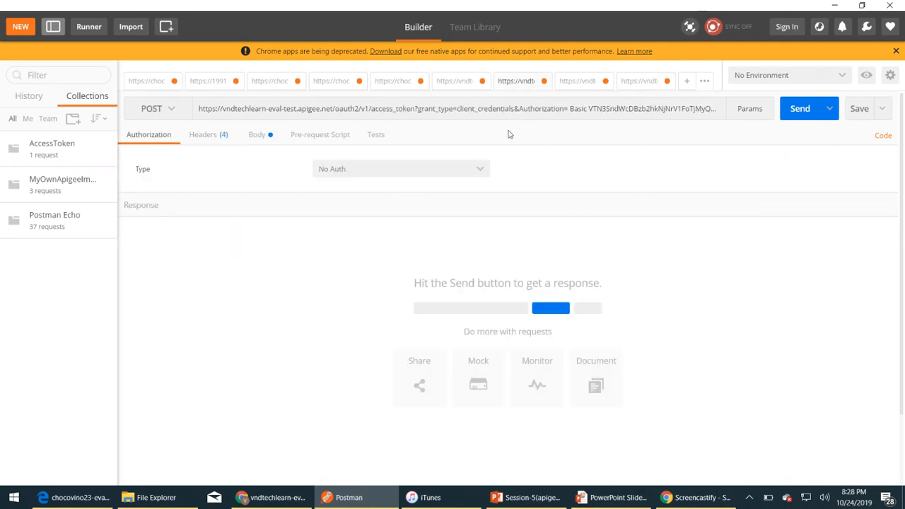
pyautogui.click(567, 86)
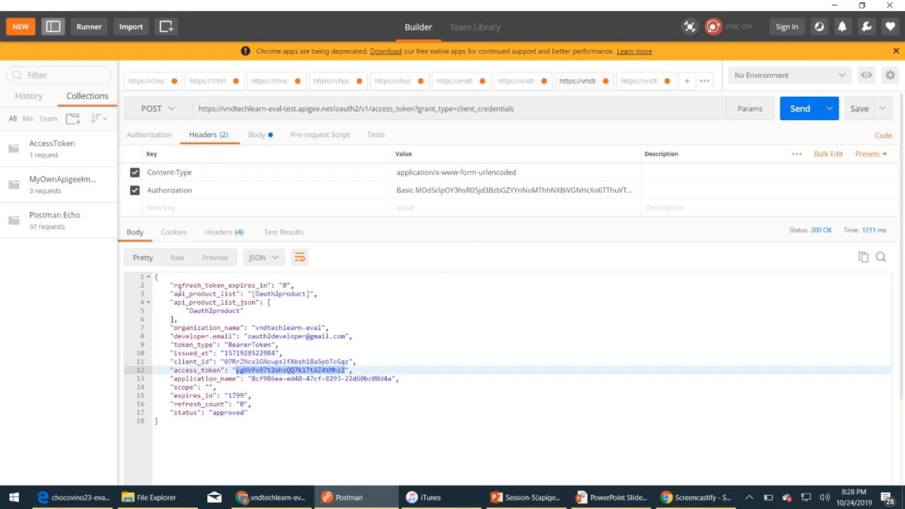
pyautogui.moveTo(263, 414); pyautogui.dragTo(156, 284)
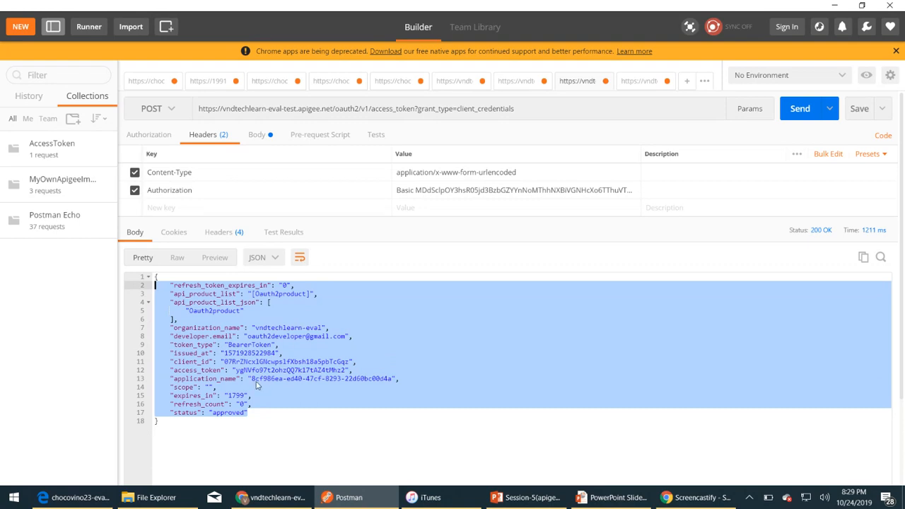
pyautogui.click(256, 388)
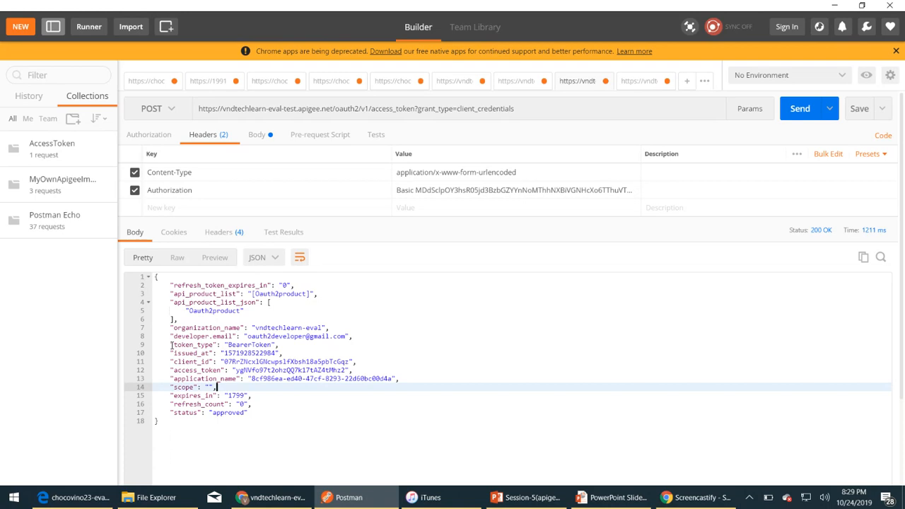
# - Switch to Chrome and bring up the empty new tab beside the Apigee page
pyautogui.hotkey('alt', 'Tab')
pyautogui.hotkey('alt', 'Tab')
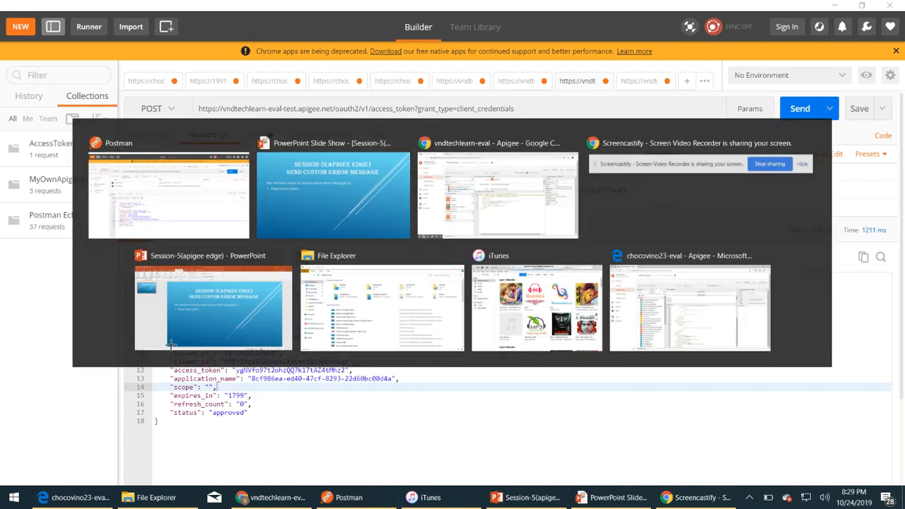
pyautogui.click(192, 10)
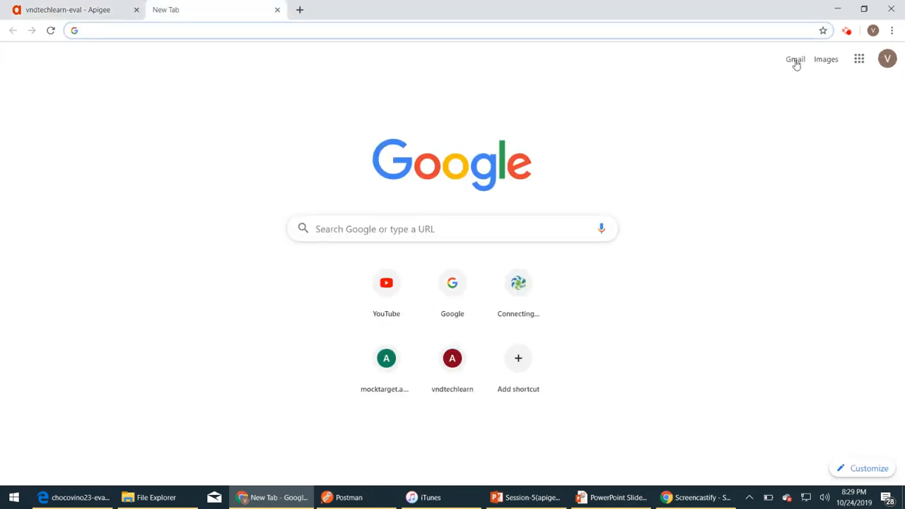